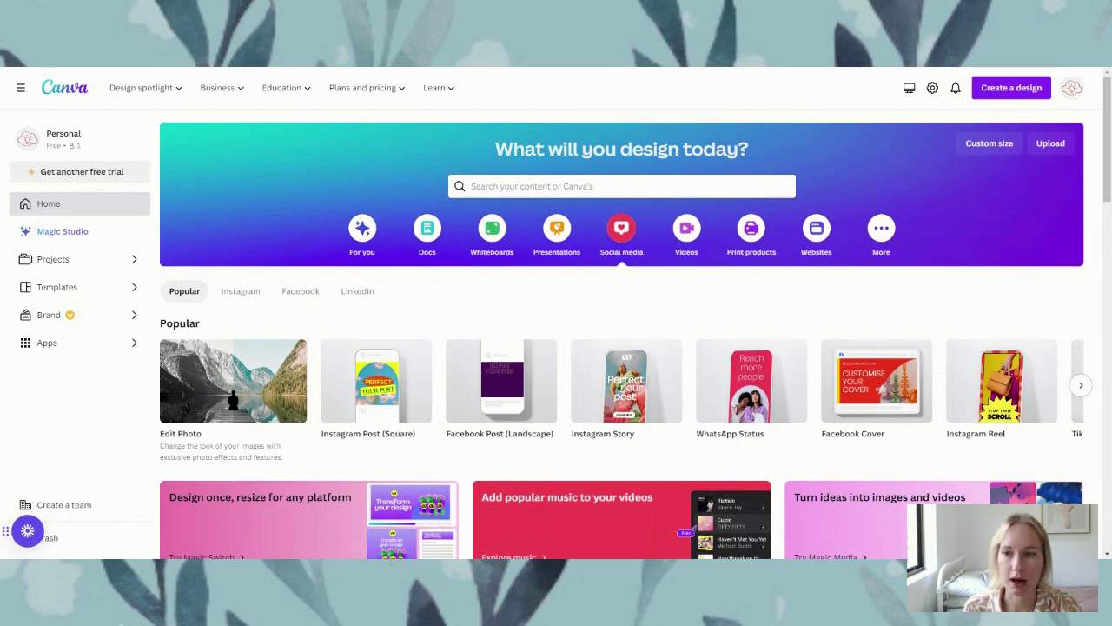
- Start a blank square Instagram Post design in the Canva editor
{"action": "mouse_move", "coordinate": [376, 380]}
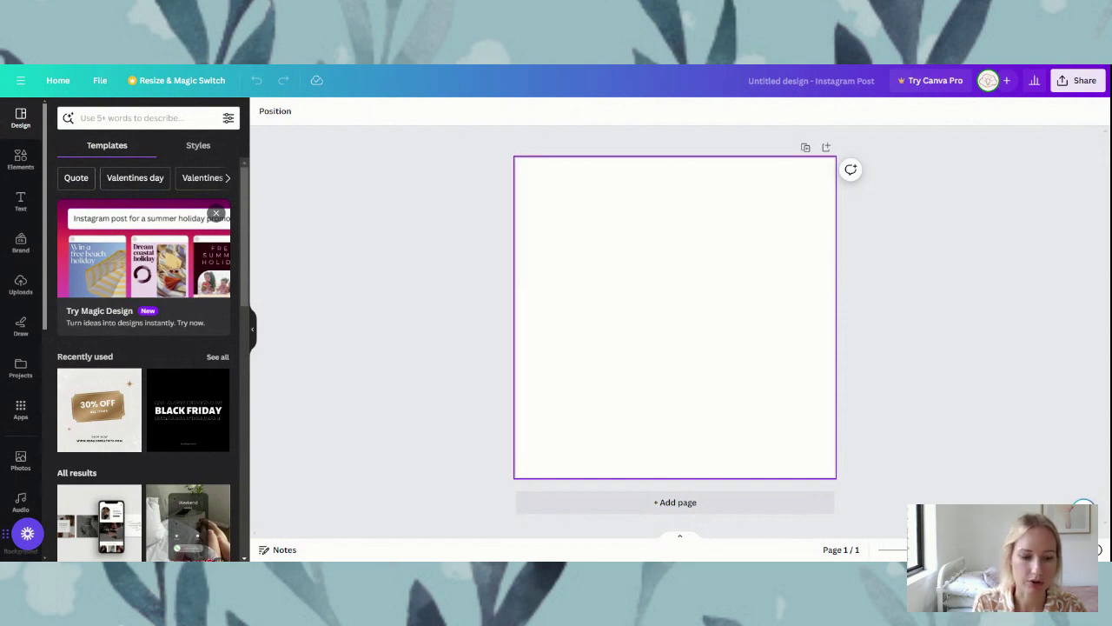
- Add a square shape and stretch it into a full-width band across the top of the page
{"action": "key", "text": "r"}
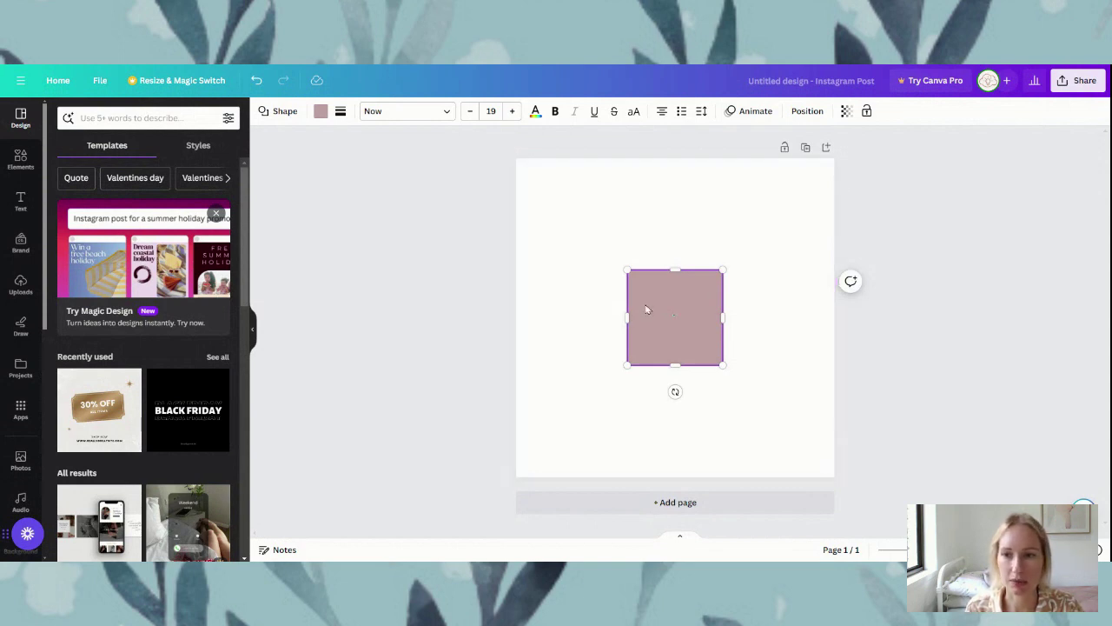
{"action": "left_click_drag", "start_coordinate": [678, 293], "coordinate": [563, 179]}
{"action": "left_click_drag", "start_coordinate": [612, 206], "coordinate": [834, 206]}
{"action": "left_click_drag", "start_coordinate": [675, 253], "coordinate": [675, 287]}
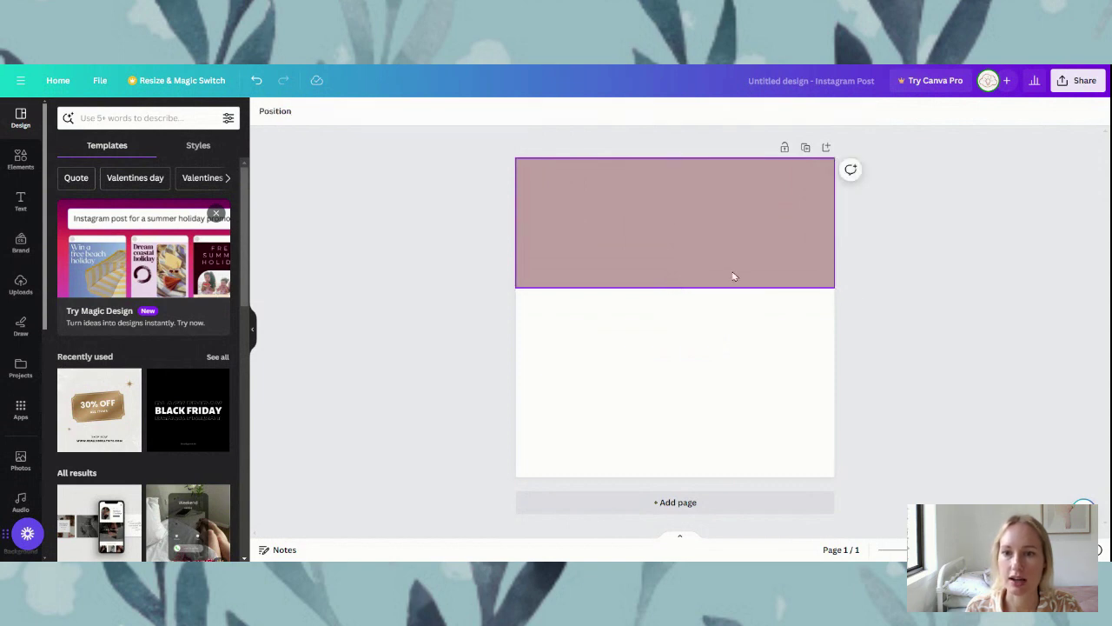
- Fill the top band with the custom pink colour #E4B9D7
{"action": "left_click", "coordinate": [320, 111]}
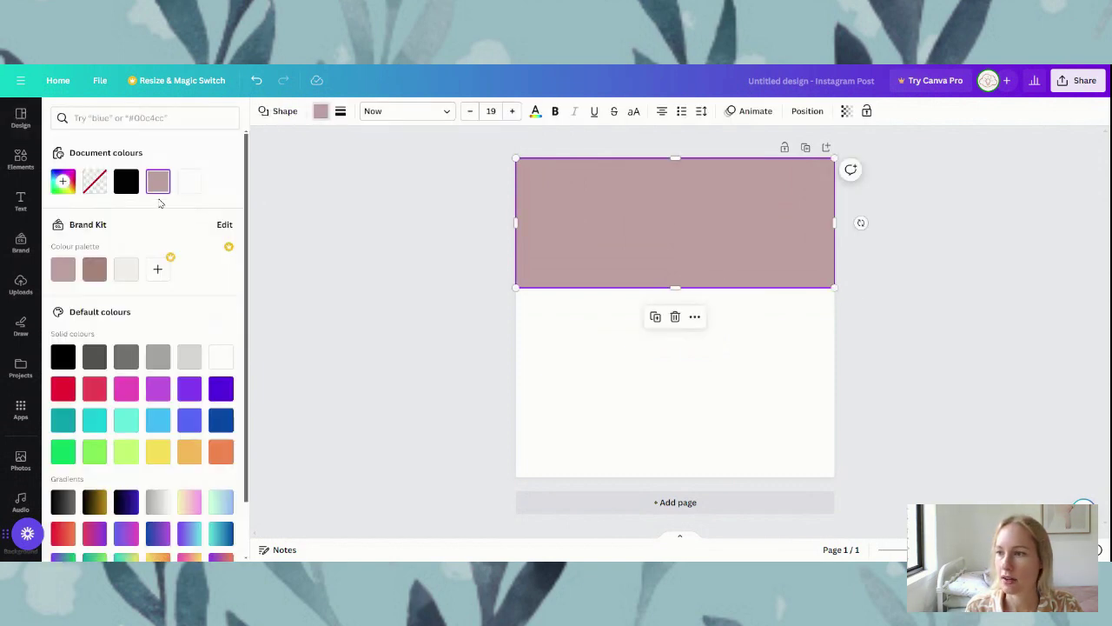
{"action": "left_click", "coordinate": [63, 181]}
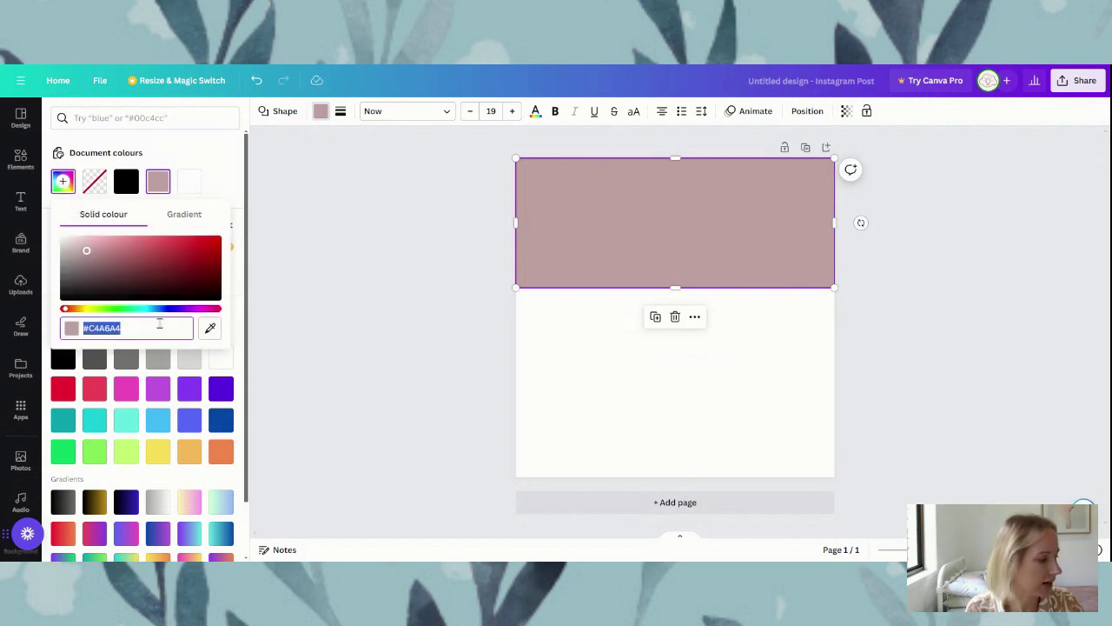
{"action": "type", "text": "#C"}
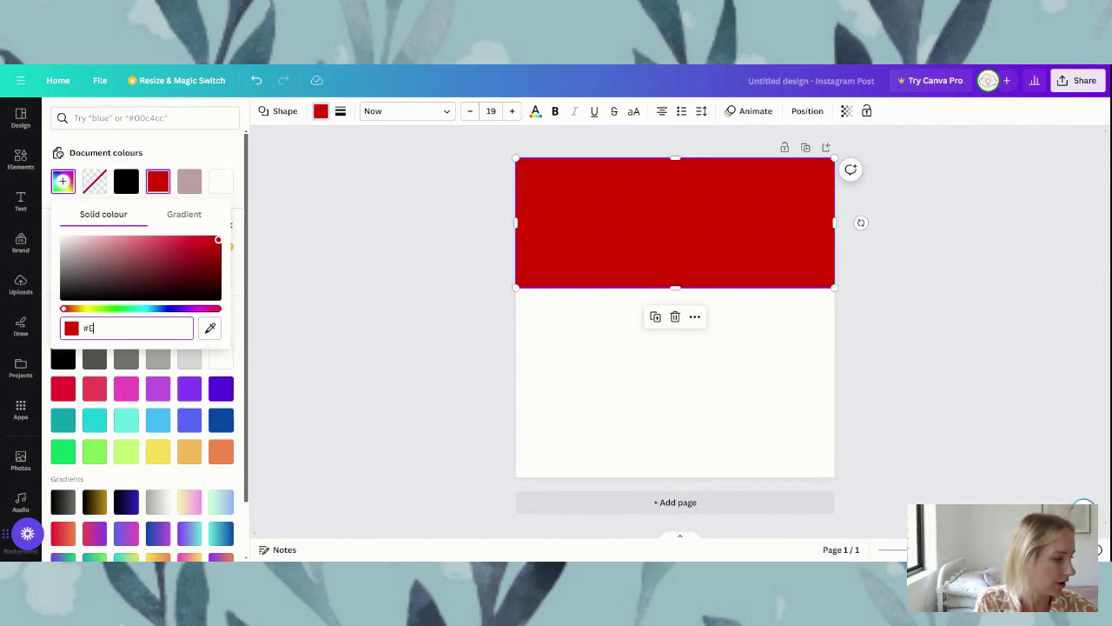
{"action": "type", "text": "4"}
{"action": "type", "text": "8"}
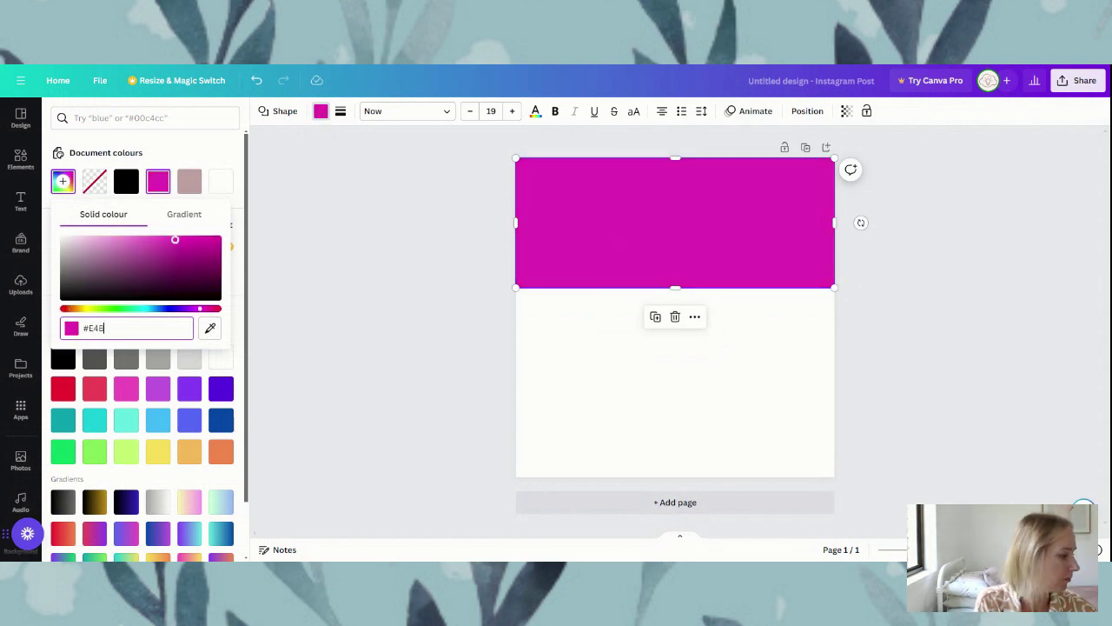
{"action": "type", "text": "9"}
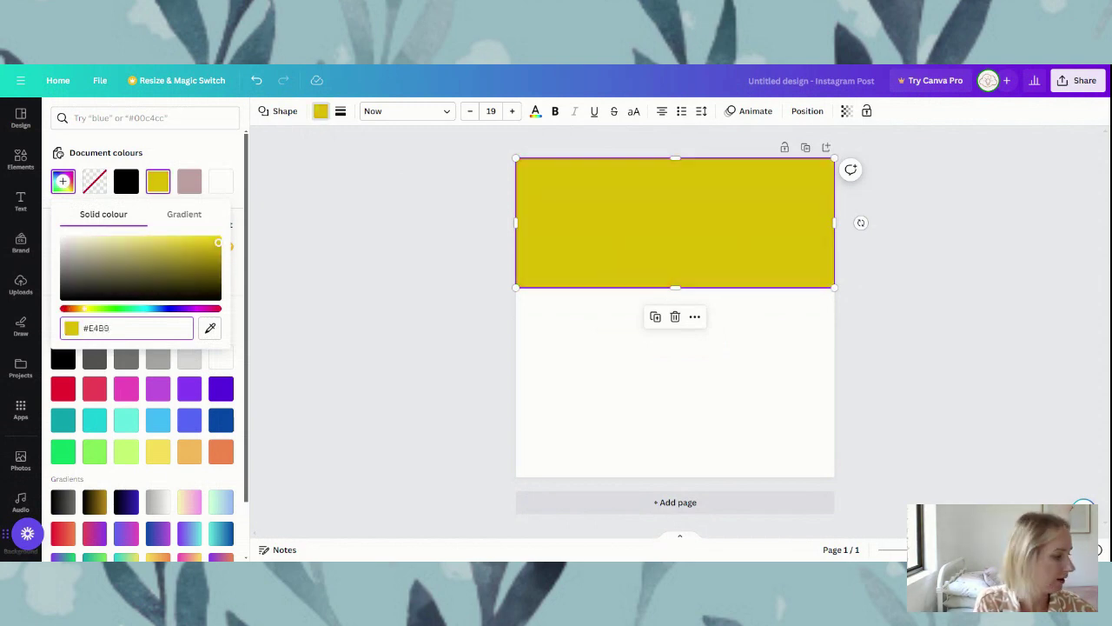
{"action": "type", "text": "D7"}
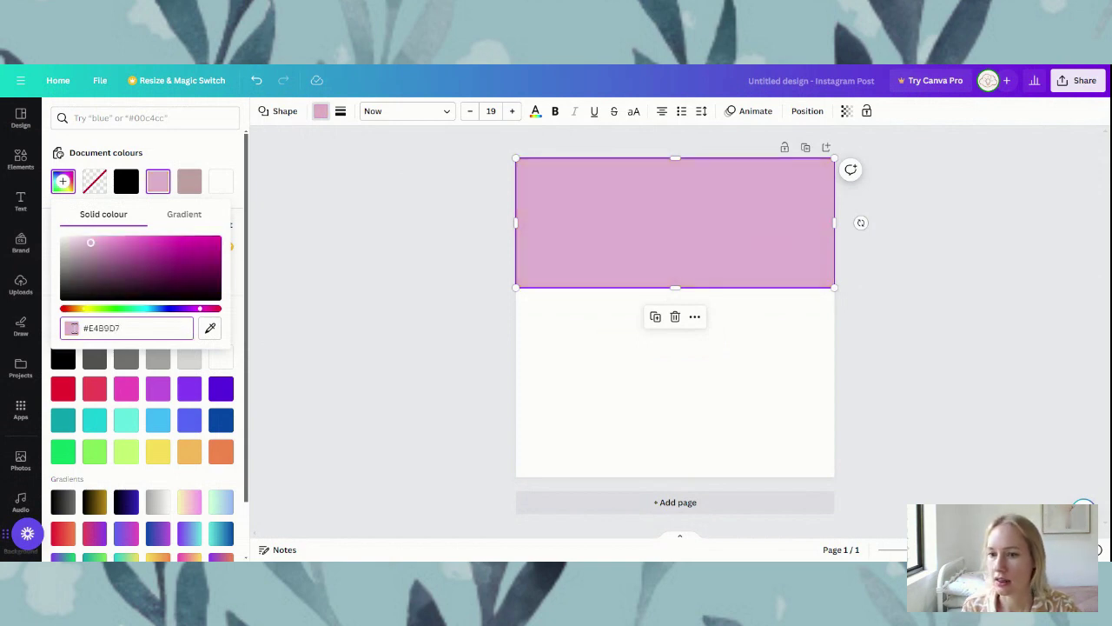
{"action": "left_click", "coordinate": [396, 292]}
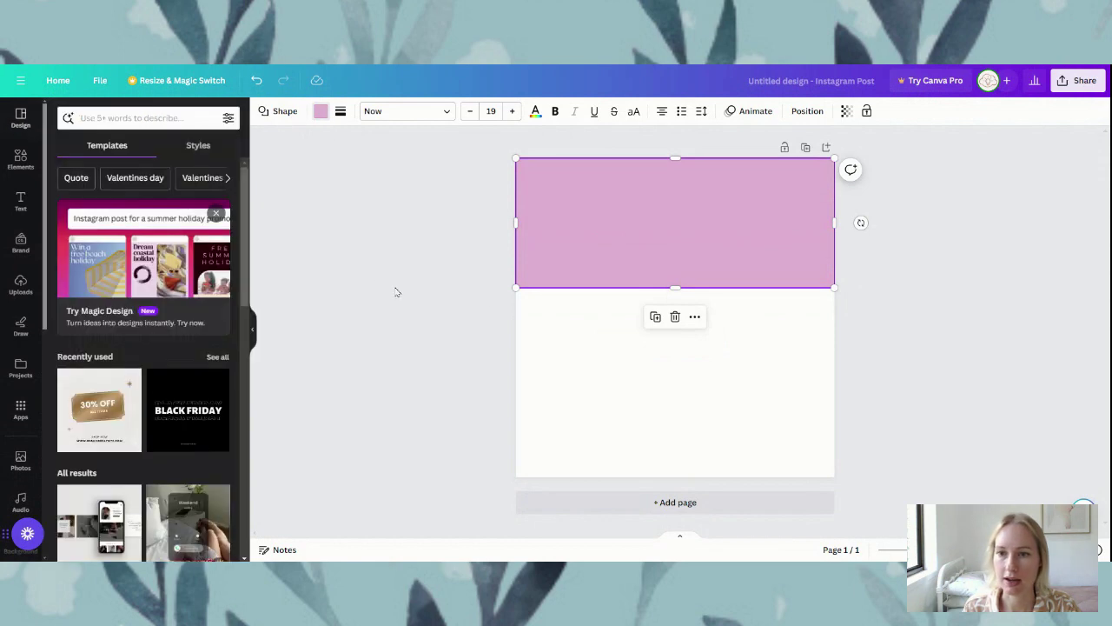
- Add a heading in the pink band reading 'Destination' and 'Spotlight' on two lines
{"action": "left_click", "coordinate": [496, 293]}
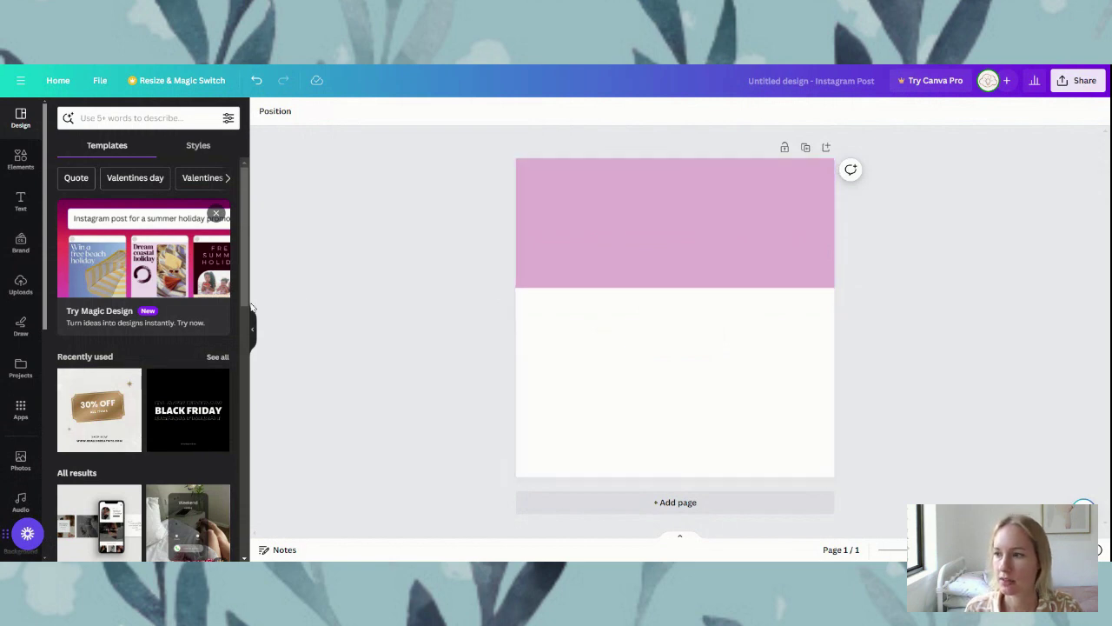
{"action": "left_click", "coordinate": [19, 203]}
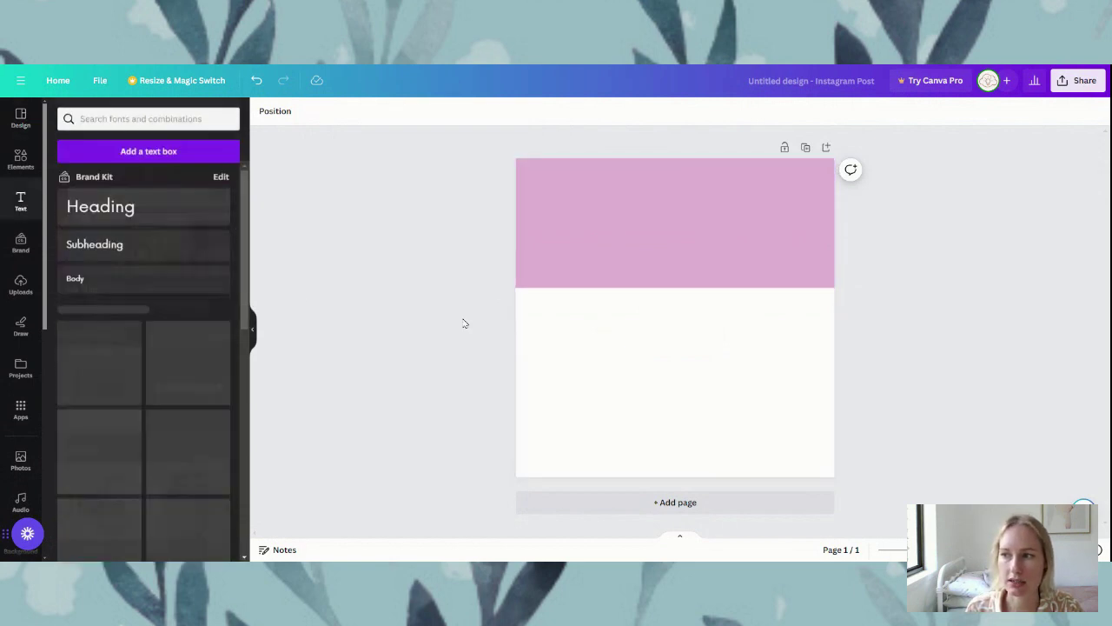
{"action": "left_click", "coordinate": [114, 210]}
{"action": "left_click_drag", "start_coordinate": [686, 350], "coordinate": [641, 245]}
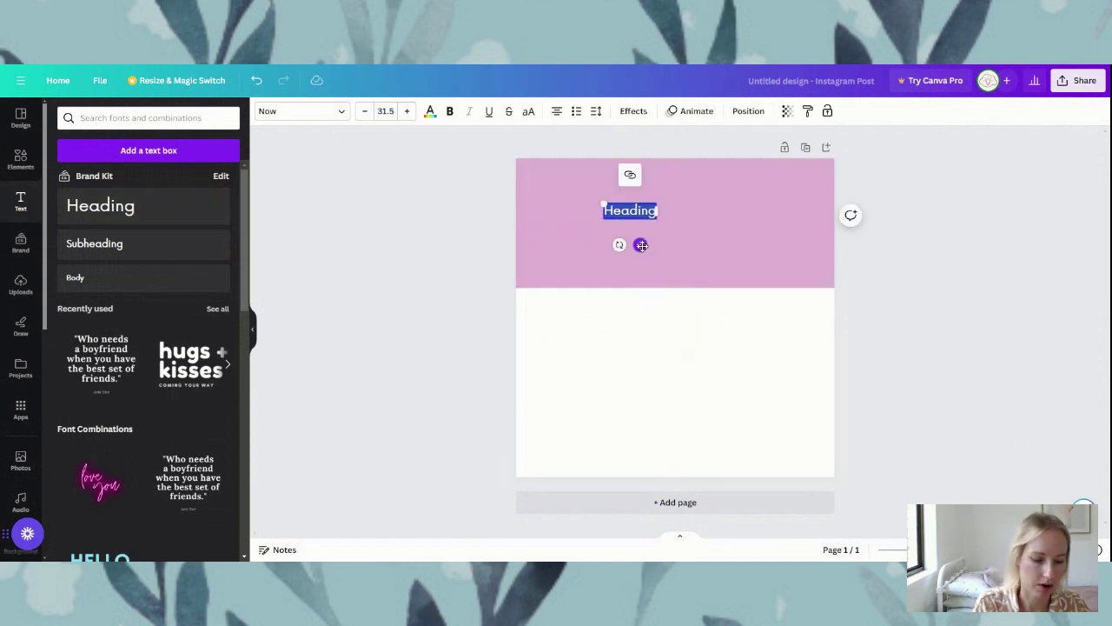
{"action": "type", "text": "Destination"}
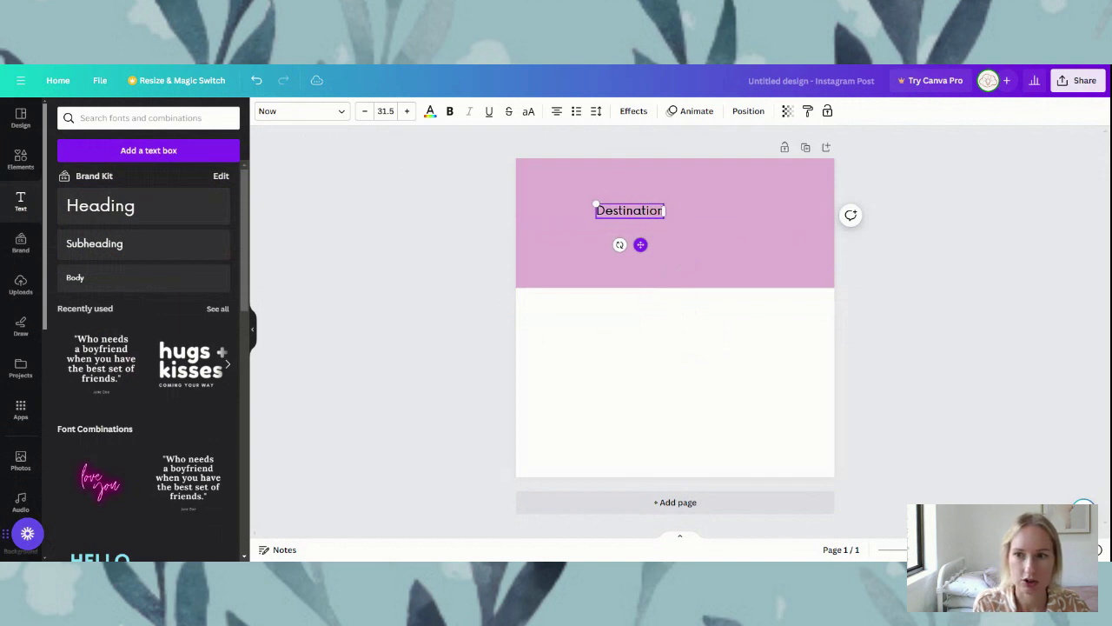
{"action": "key", "text": "Return"}
{"action": "type", "text": "Spotlight"}
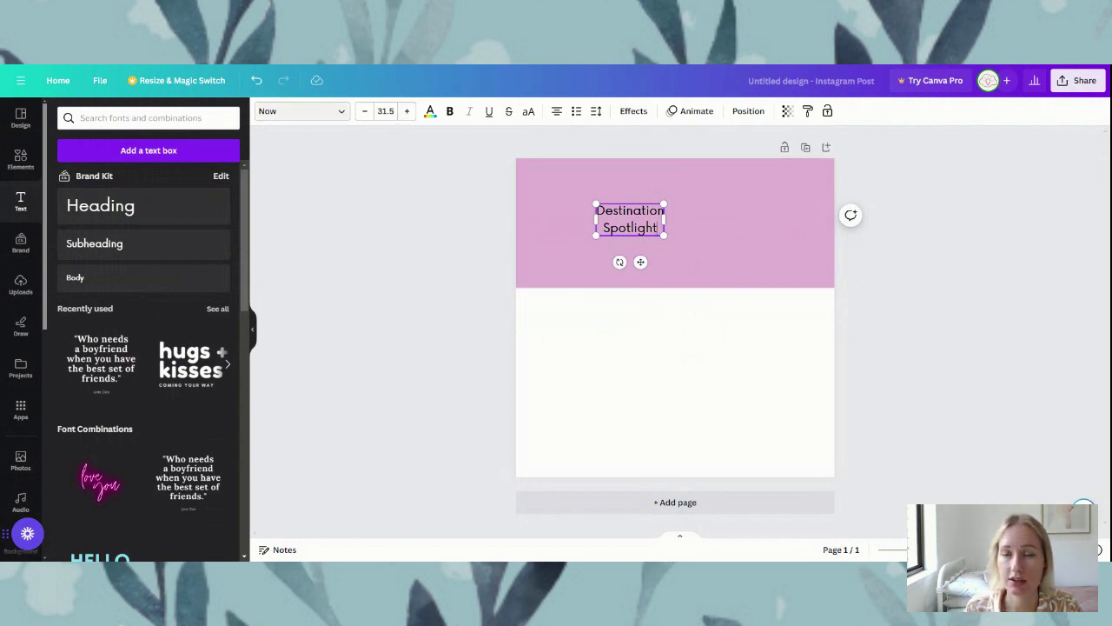
{"action": "left_click", "coordinate": [341, 113]}
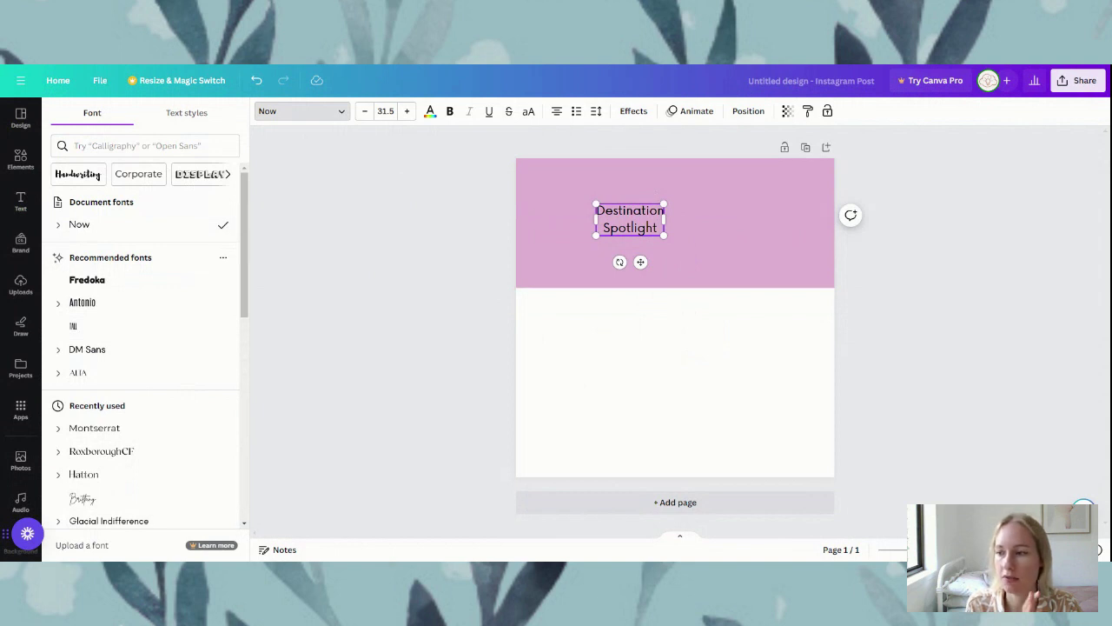
- Apply the Playfair Display font to both lines of the Destination Spotlight heading
{"action": "scroll", "coordinate": [186, 411], "scroll_direction": "down", "scroll_amount": 3}
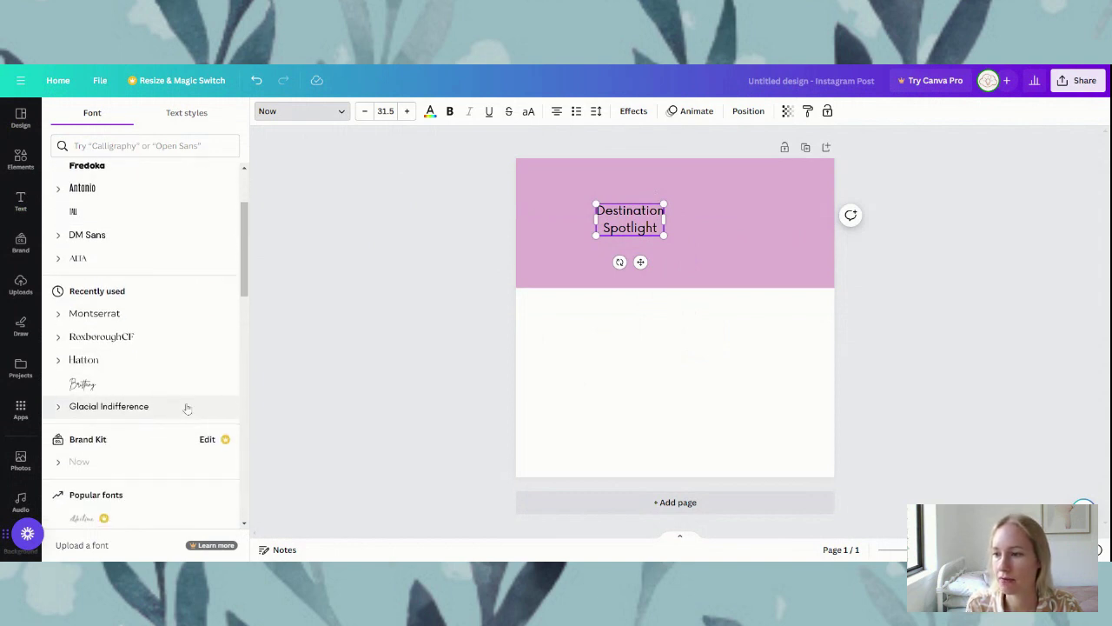
{"action": "scroll", "coordinate": [185, 408], "scroll_direction": "up", "scroll_amount": 3}
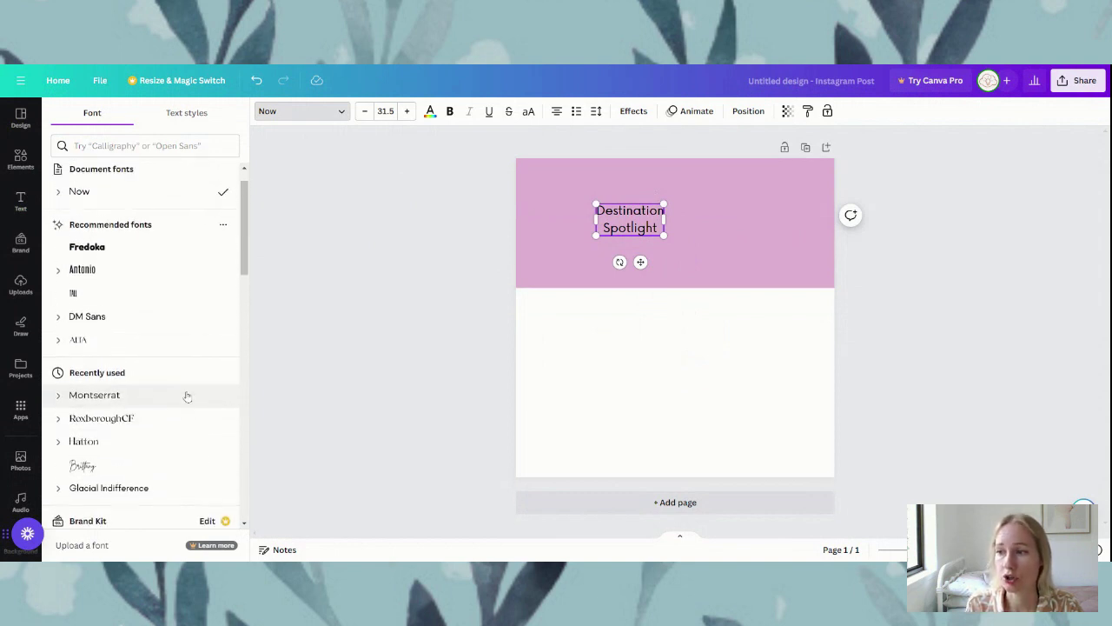
{"action": "left_click", "coordinate": [131, 145]}
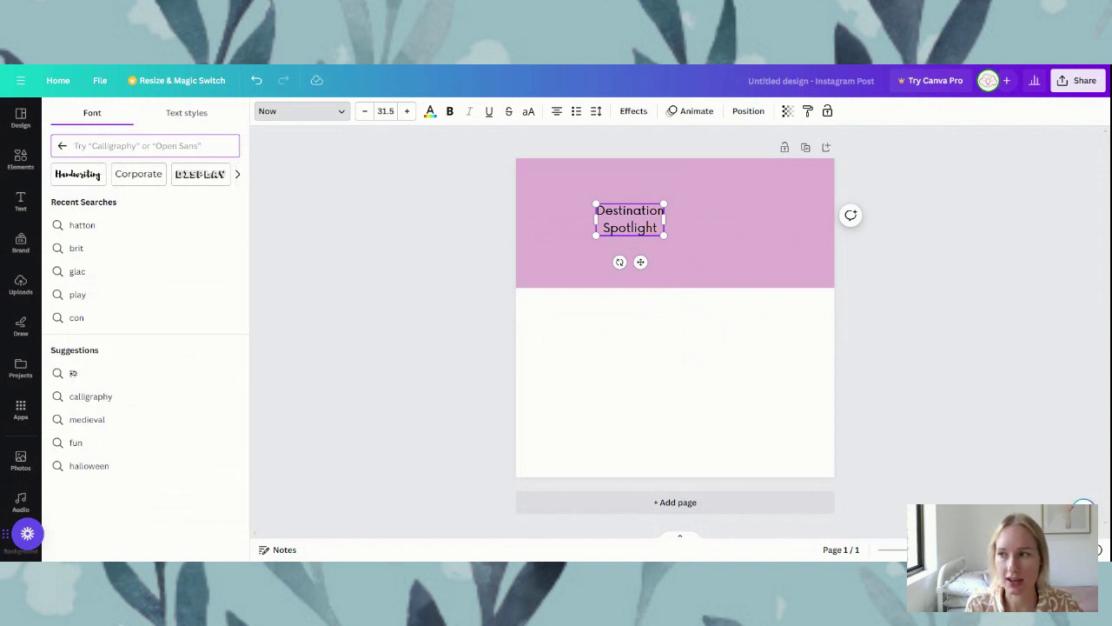
{"action": "type", "text": "play"}
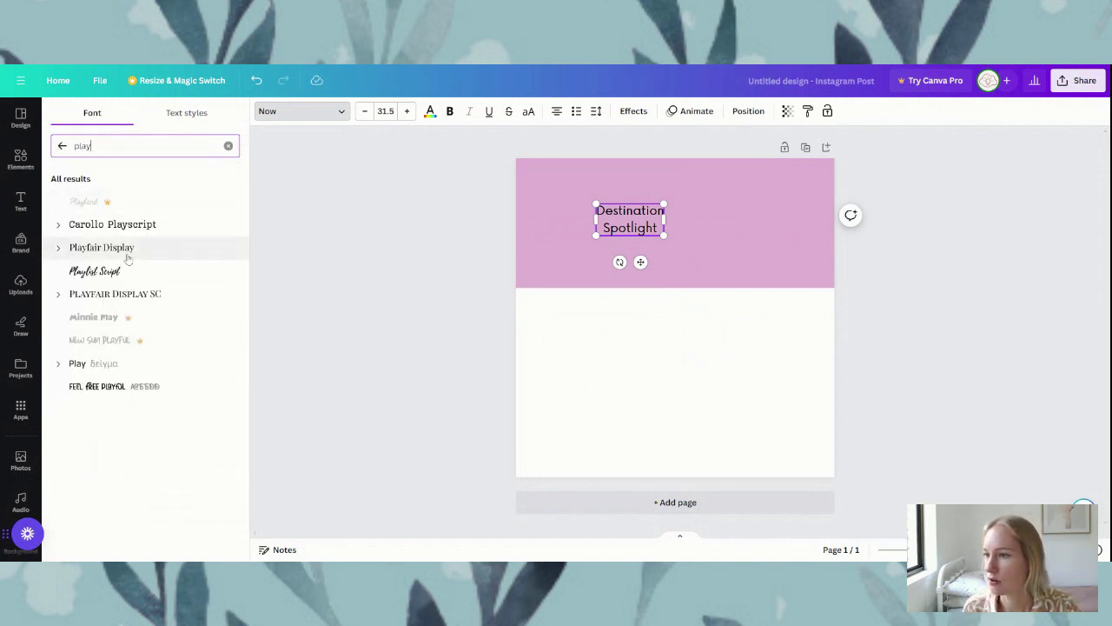
{"action": "left_click", "coordinate": [129, 248]}
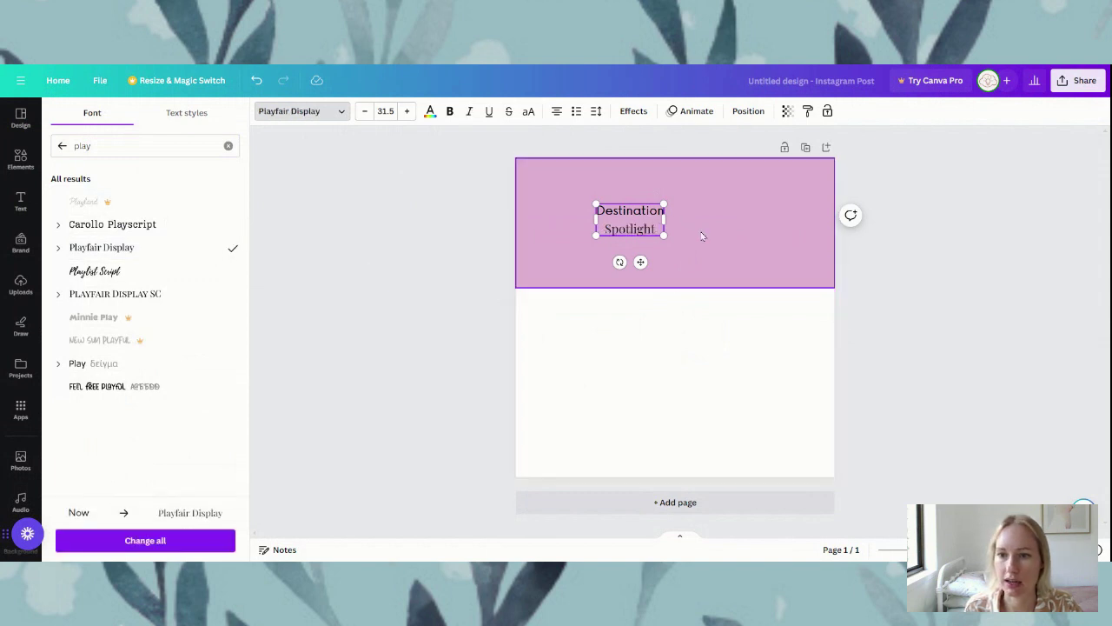
{"action": "left_click", "coordinate": [512, 235]}
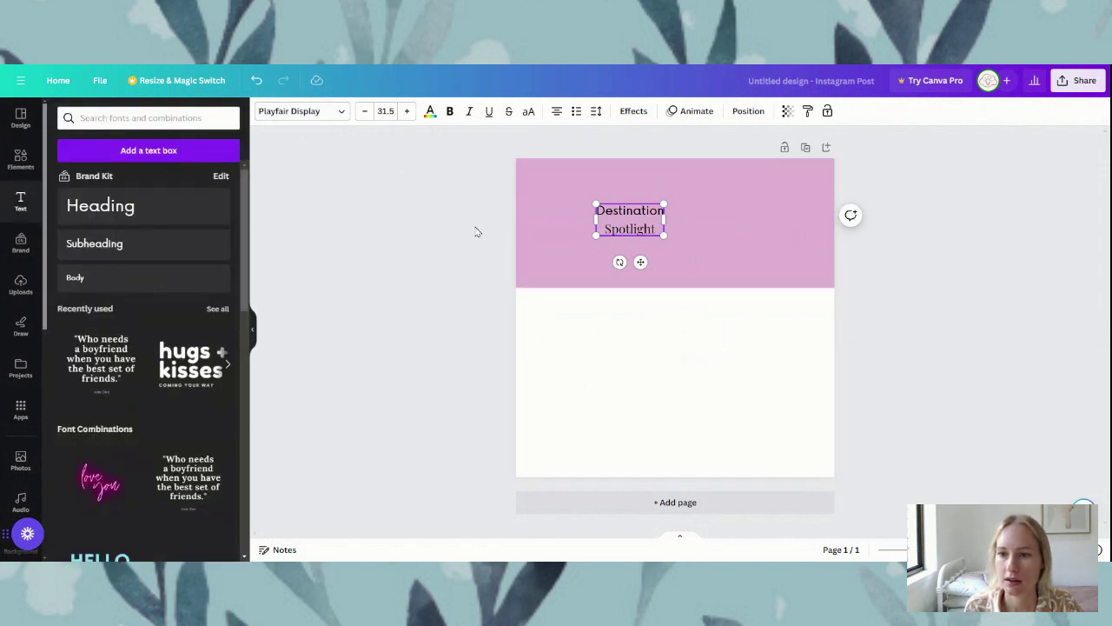
{"action": "left_click", "coordinate": [647, 226]}
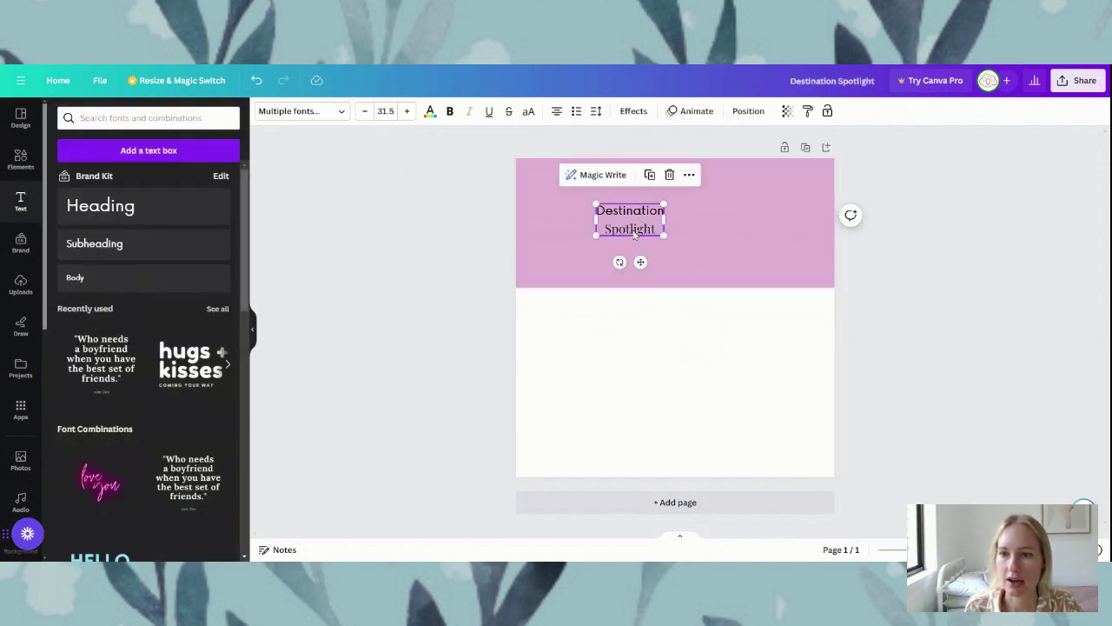
{"action": "left_click", "coordinate": [341, 113]}
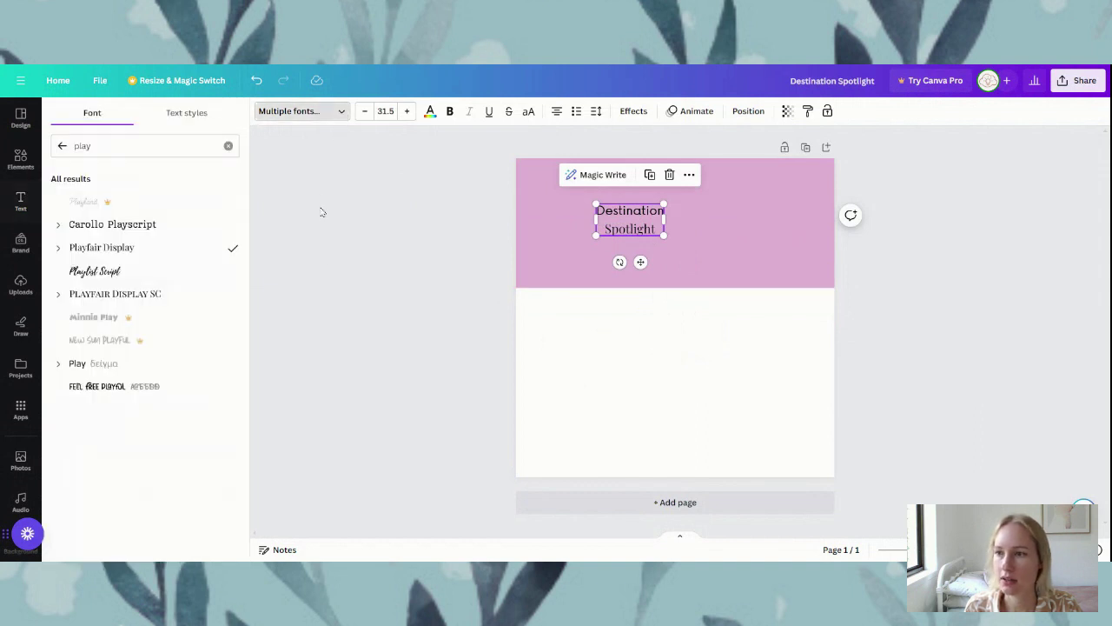
{"action": "left_click", "coordinate": [132, 252]}
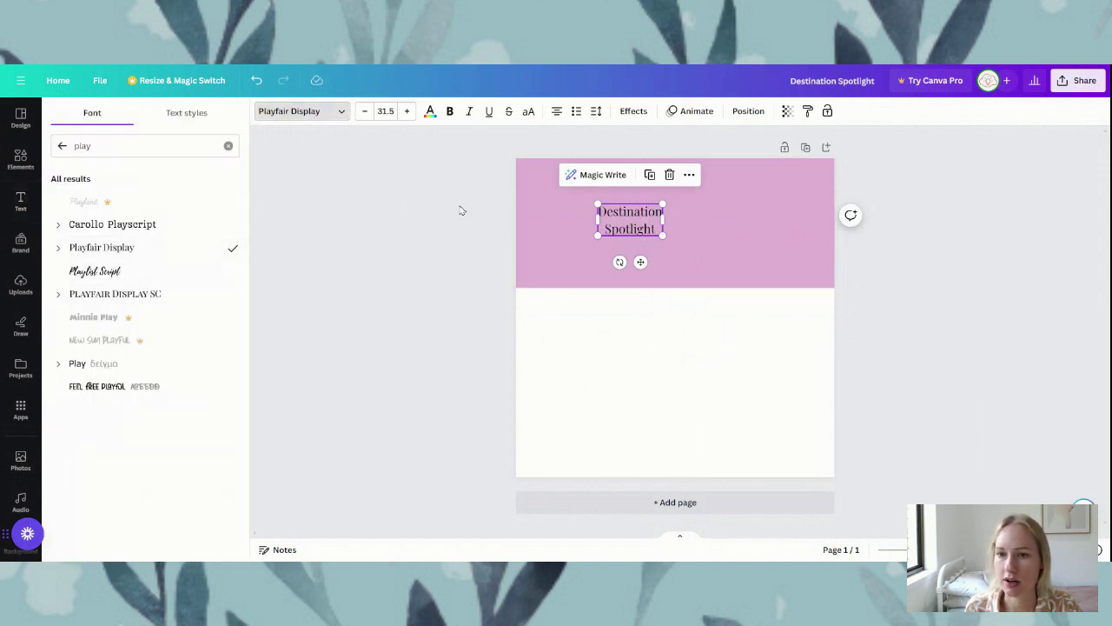
{"action": "key", "text": "Escape"}
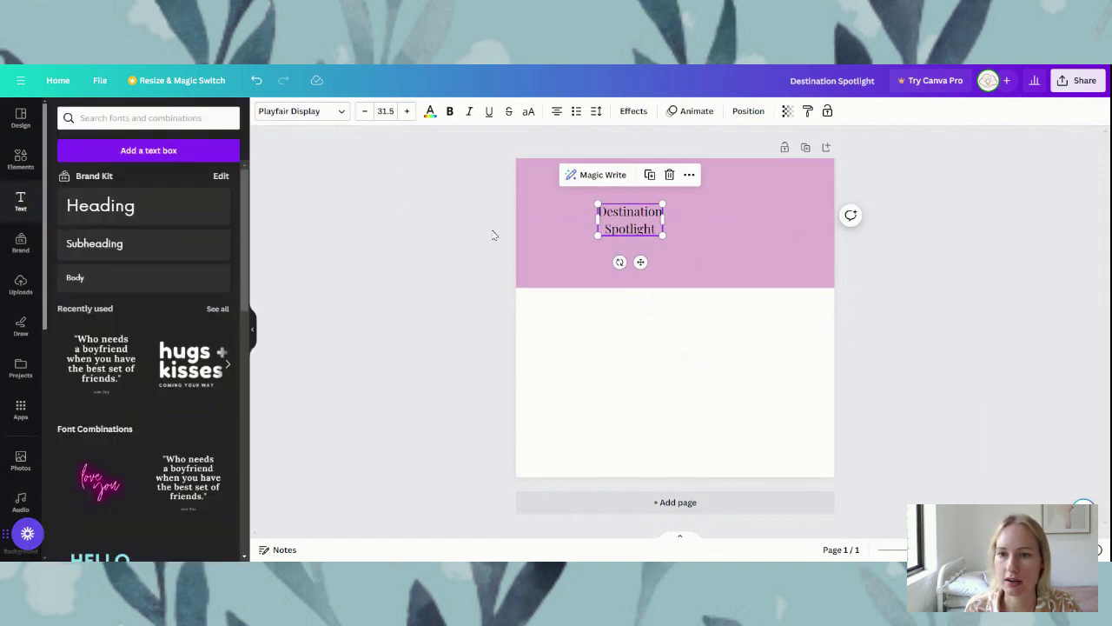
- Enlarge the Destination Spotlight heading to fill the pink band
{"action": "left_click", "coordinate": [406, 112]}
{"action": "left_click", "coordinate": [406, 111]}
{"action": "left_click", "coordinate": [407, 111]}
{"action": "left_click", "coordinate": [407, 112]}
{"action": "left_click_drag", "start_coordinate": [593, 204], "coordinate": [547, 181]}
{"action": "left_click_drag", "start_coordinate": [666, 239], "coordinate": [701, 240]}
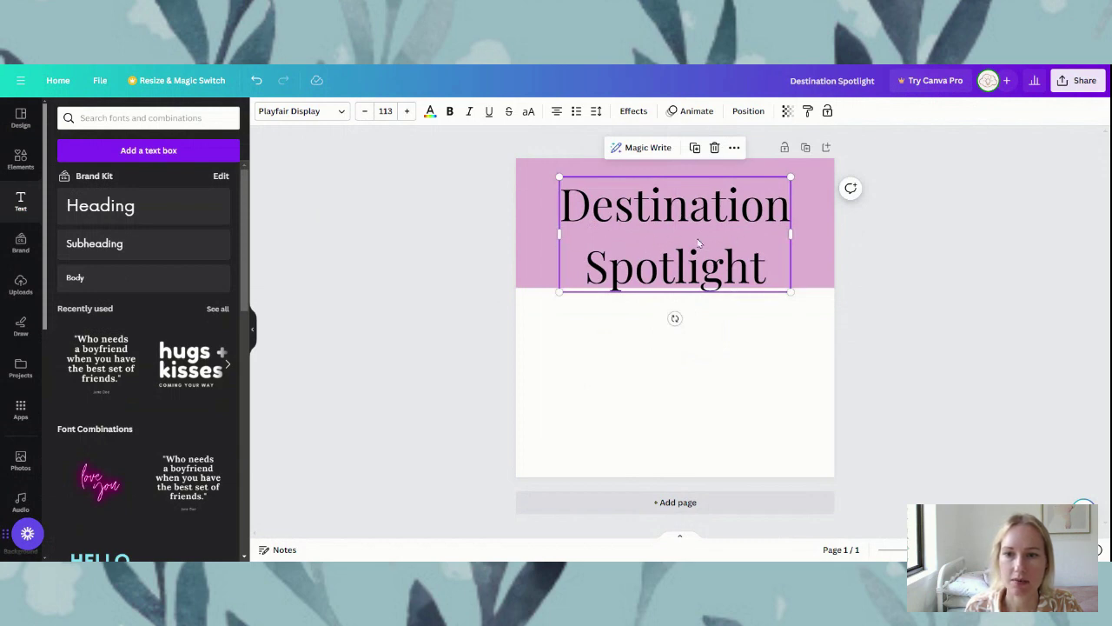
- Tighten the heading's line spacing to 1.34 and nudge it up, kept centred
{"action": "left_click", "coordinate": [596, 113]}
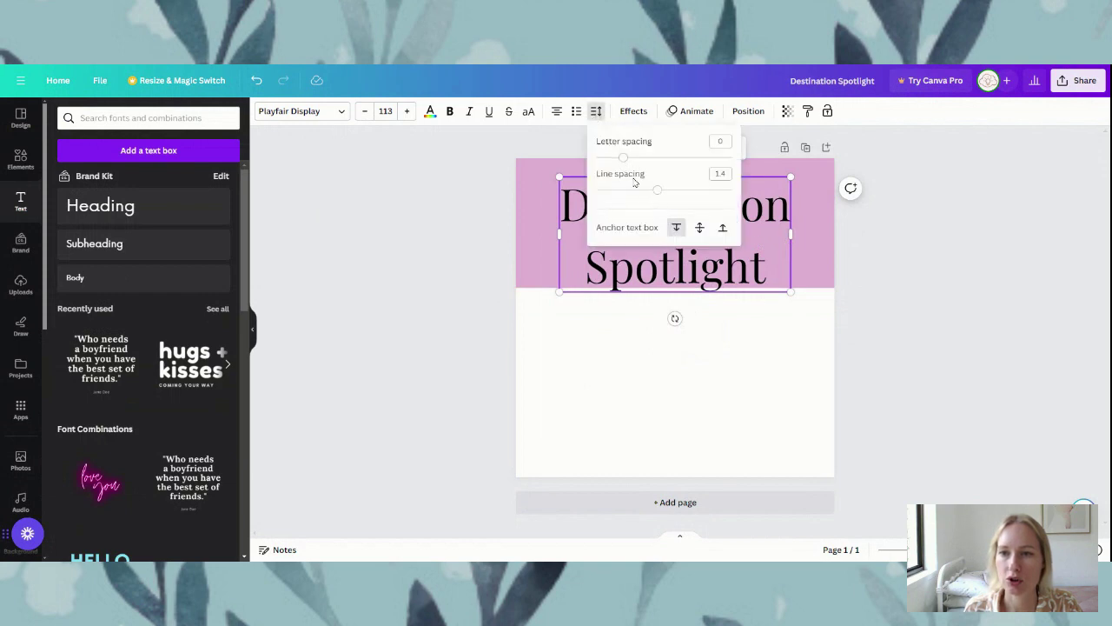
{"action": "left_click_drag", "start_coordinate": [653, 192], "coordinate": [637, 195]}
{"action": "left_click", "coordinate": [467, 246]}
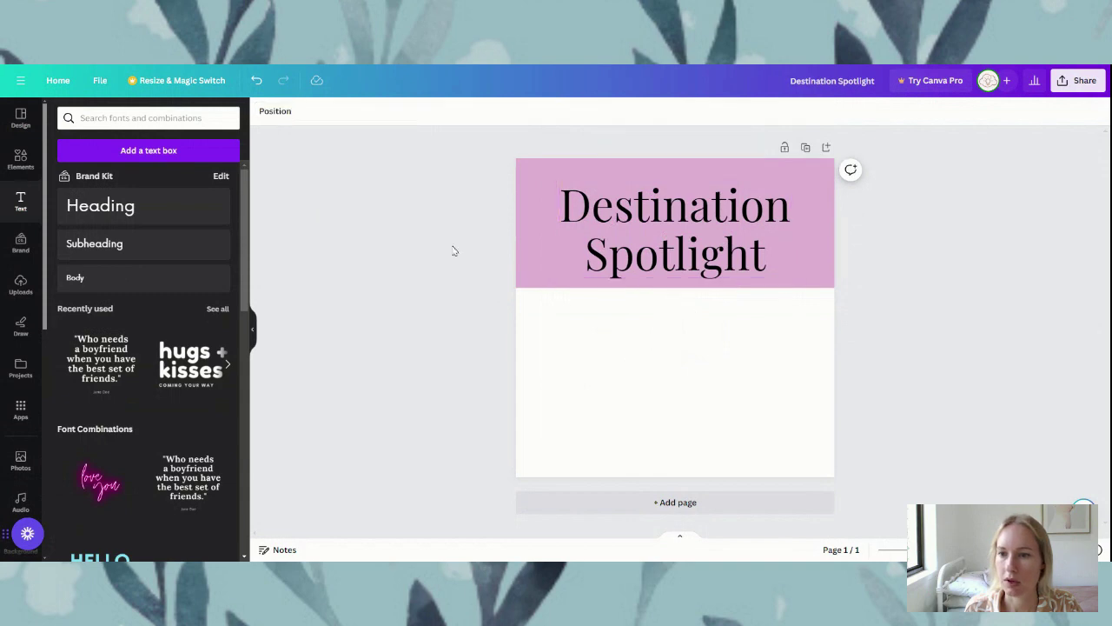
{"action": "left_click_drag", "start_coordinate": [640, 267], "coordinate": [630, 263]}
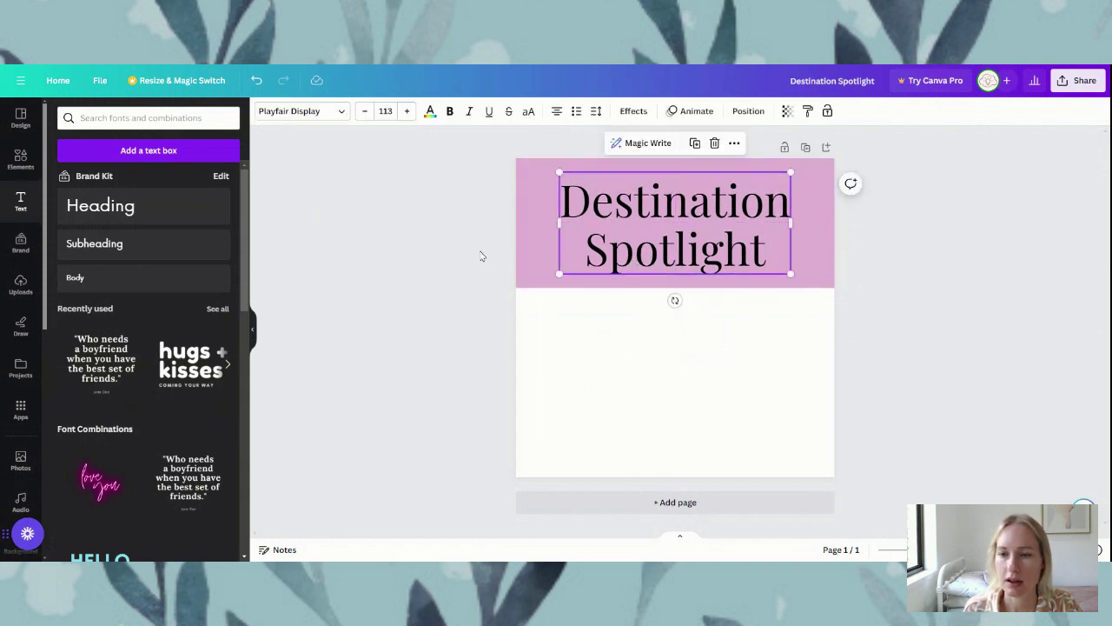
{"action": "left_click", "coordinate": [483, 253]}
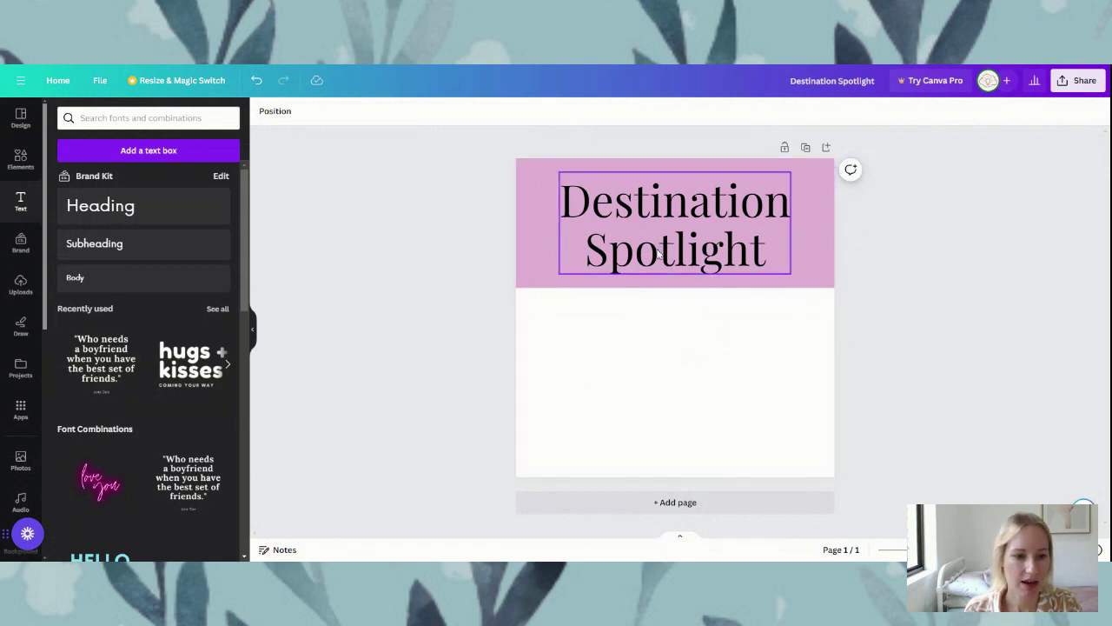
{"action": "left_click", "coordinate": [592, 374]}
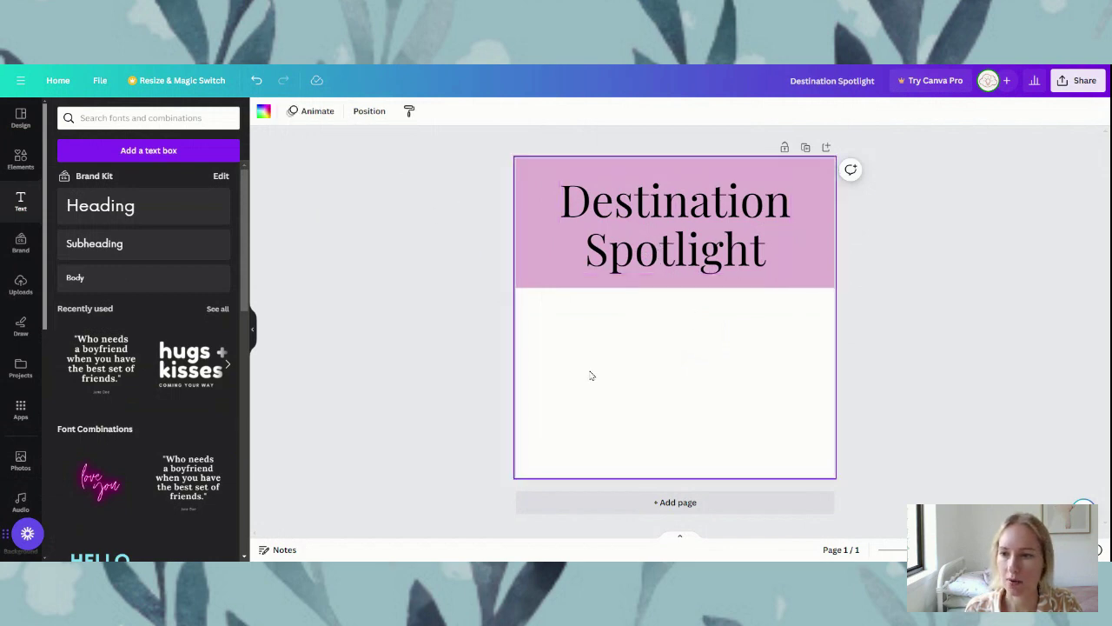
- Search the stock photos for 'greece' and scroll through the results
{"action": "left_click", "coordinate": [18, 462]}
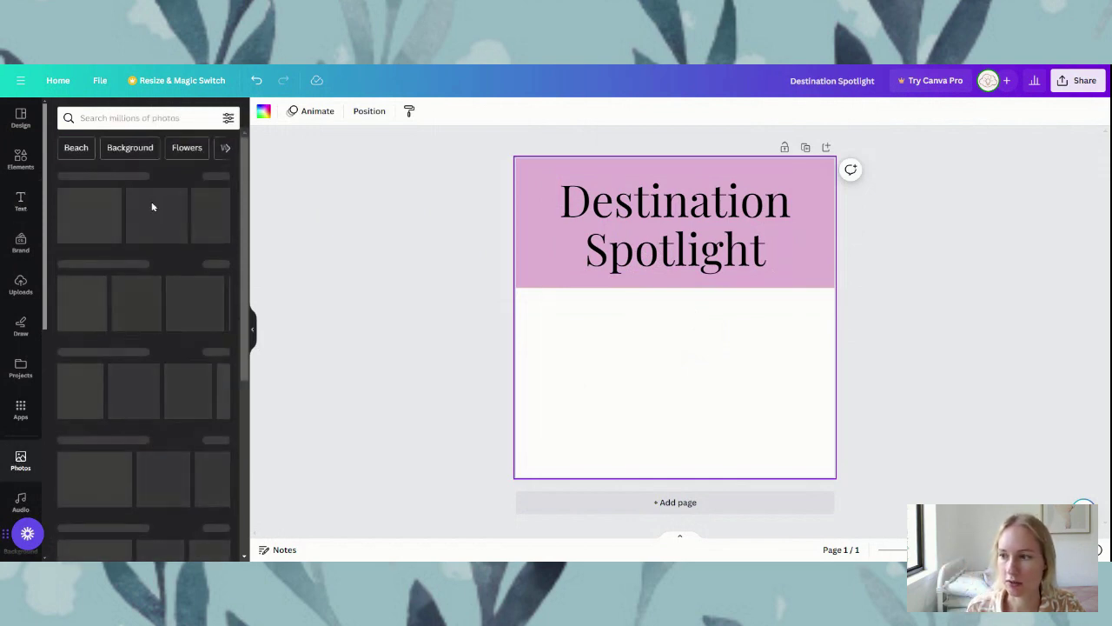
{"action": "left_click", "coordinate": [138, 117]}
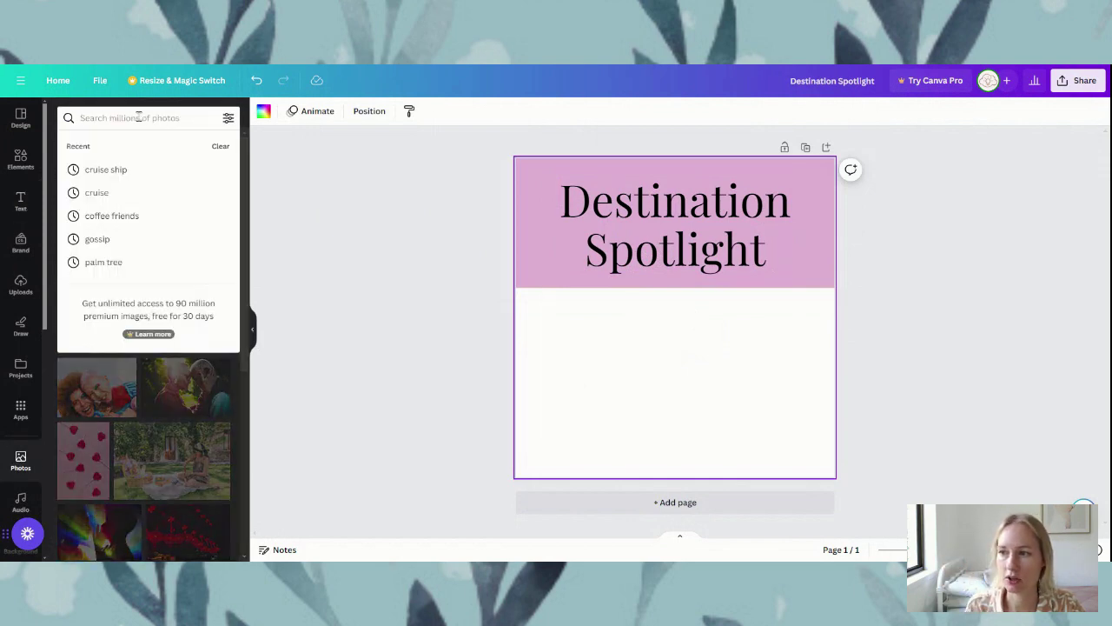
{"action": "type", "text": "greece"}
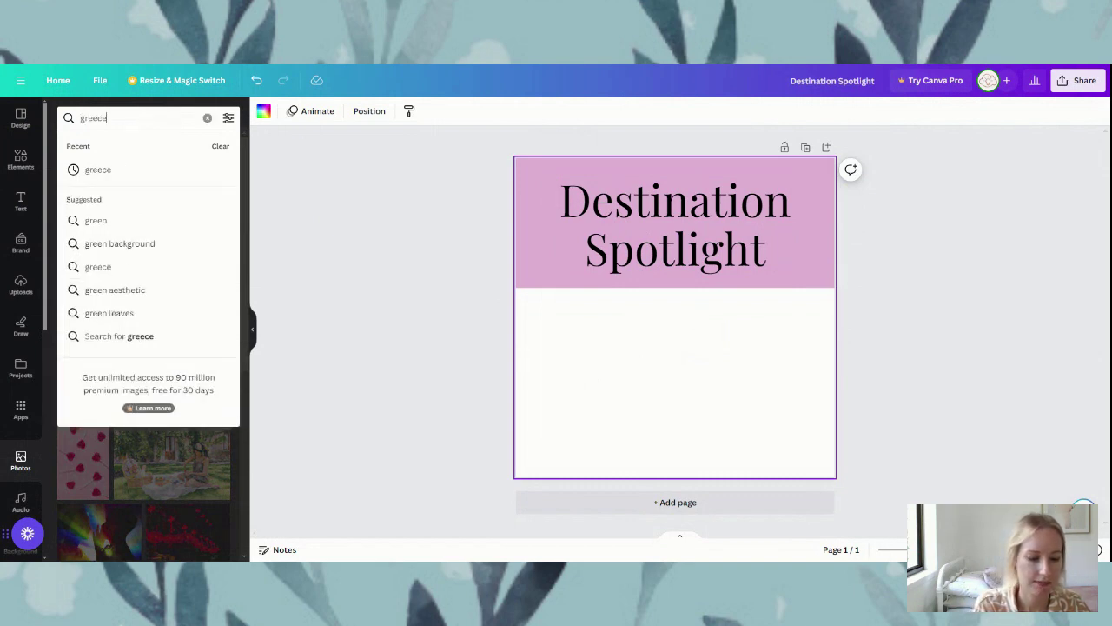
{"action": "key", "text": "Return"}
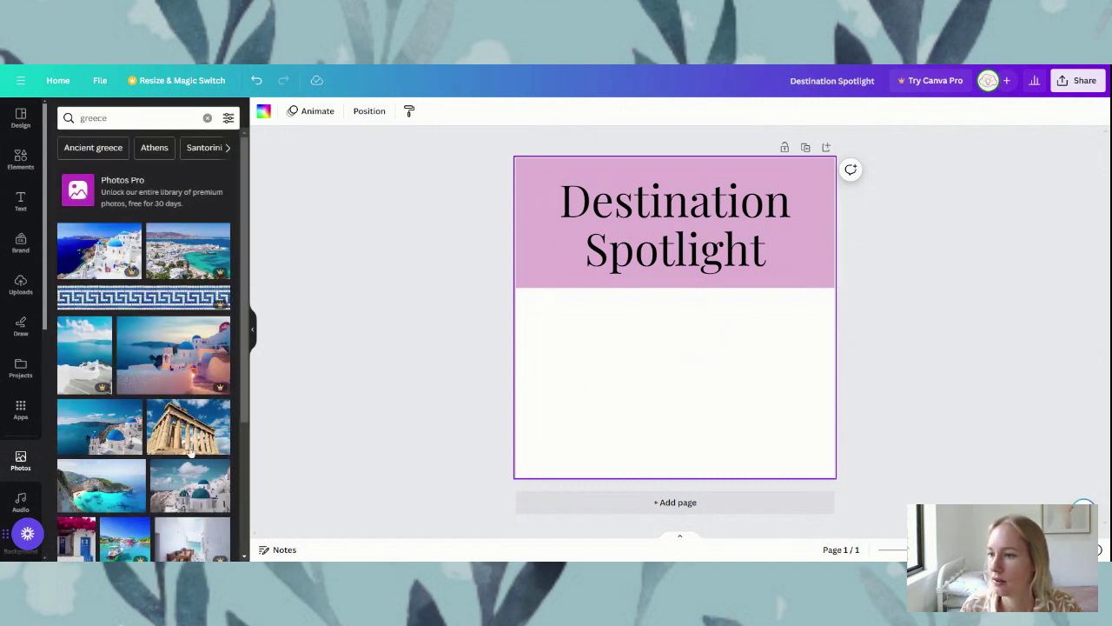
{"action": "scroll", "coordinate": [178, 475], "scroll_direction": "down", "scroll_amount": 1}
{"action": "scroll", "coordinate": [179, 475], "scroll_direction": "down", "scroll_amount": 2}
{"action": "scroll", "coordinate": [142, 539], "scroll_direction": "down", "scroll_amount": 3}
{"action": "scroll", "coordinate": [174, 544], "scroll_direction": "down", "scroll_amount": 1}
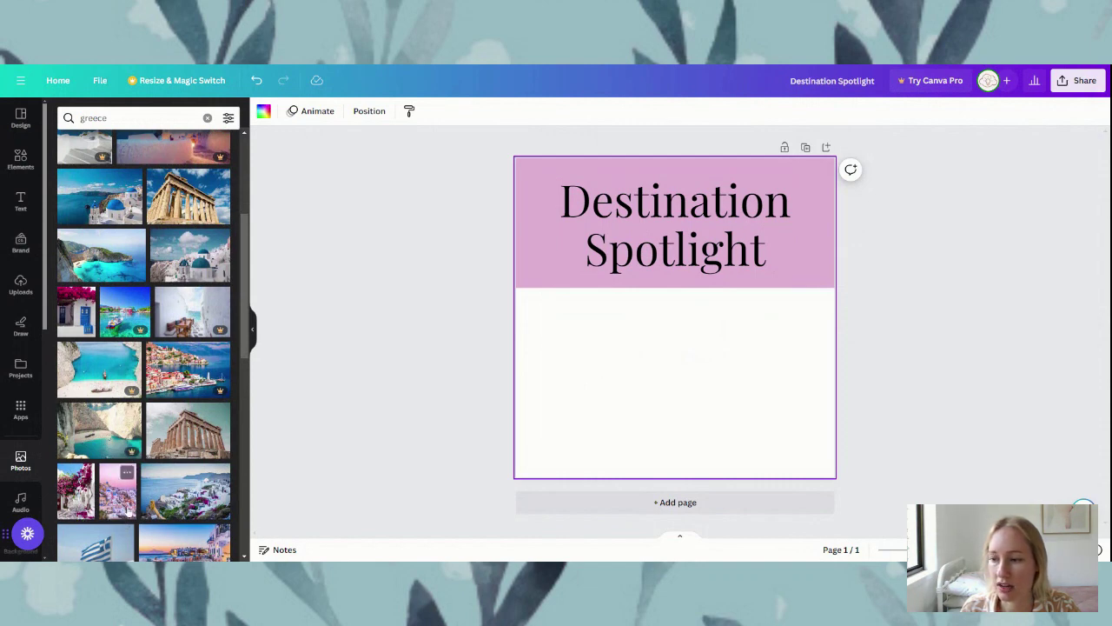
{"action": "scroll", "coordinate": [135, 513], "scroll_direction": "down", "scroll_amount": 2}
{"action": "scroll", "coordinate": [181, 479], "scroll_direction": "down", "scroll_amount": 1}
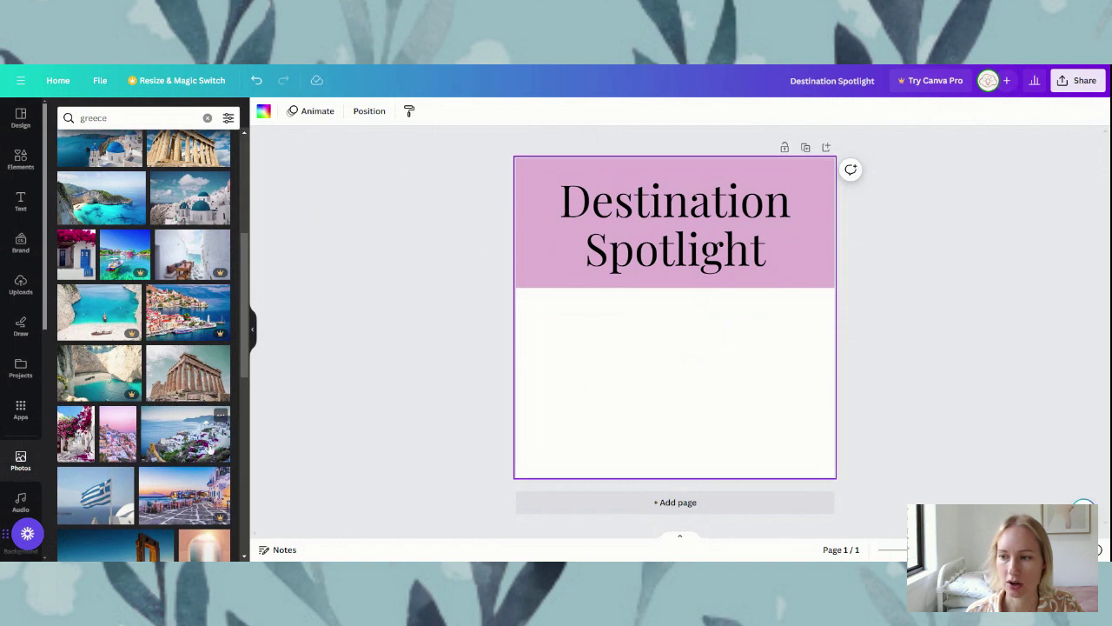
- Add the Santorini cliffside photo and size it to fill the page below the pink band
{"action": "left_click", "coordinate": [191, 443]}
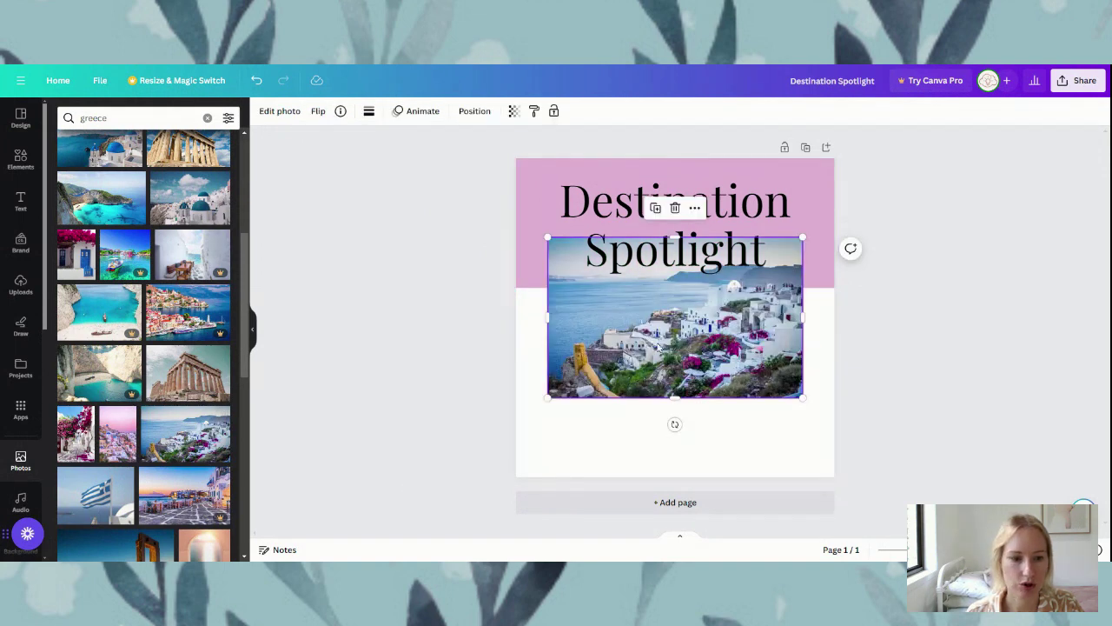
{"action": "left_click_drag", "start_coordinate": [672, 337], "coordinate": [642, 388]}
{"action": "left_click_drag", "start_coordinate": [768, 448], "coordinate": [834, 488]}
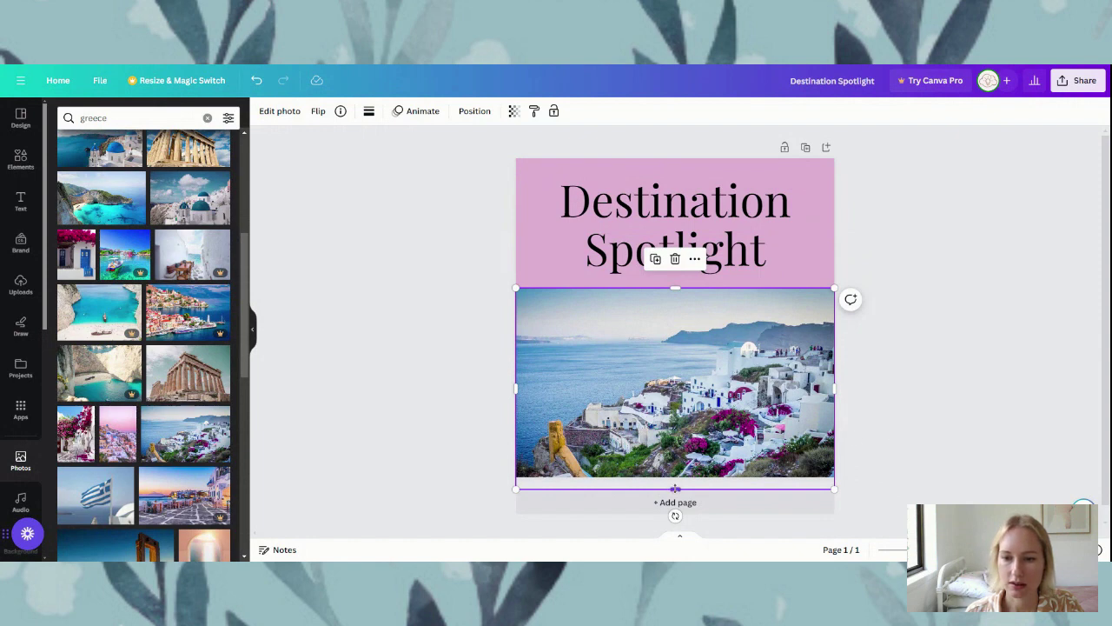
{"action": "left_click_drag", "start_coordinate": [675, 488], "coordinate": [675, 480]}
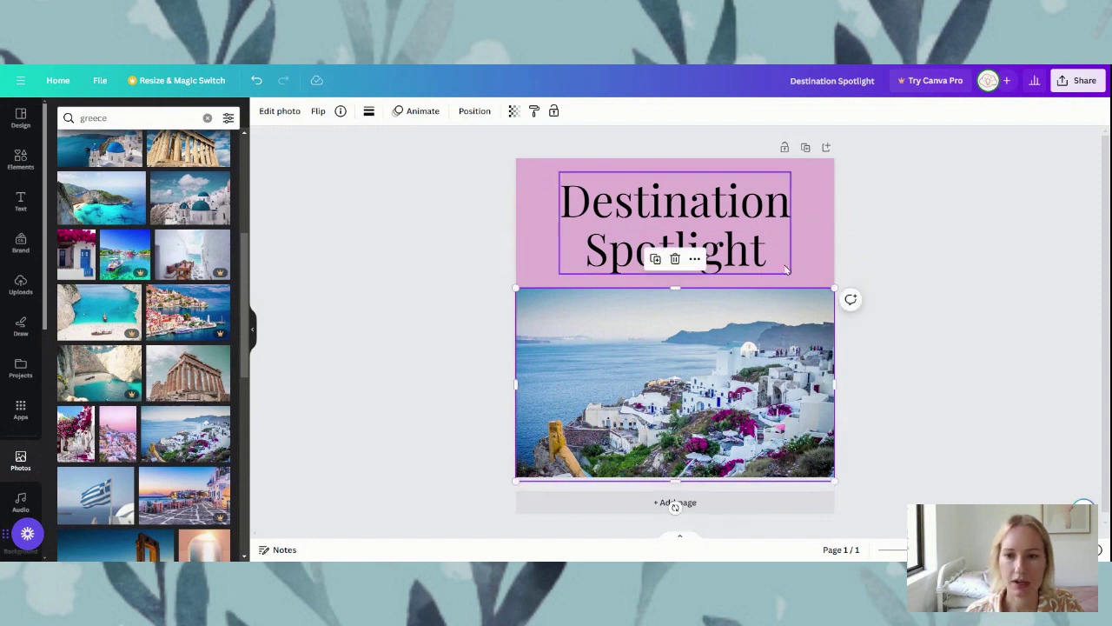
{"action": "left_click", "coordinate": [921, 360]}
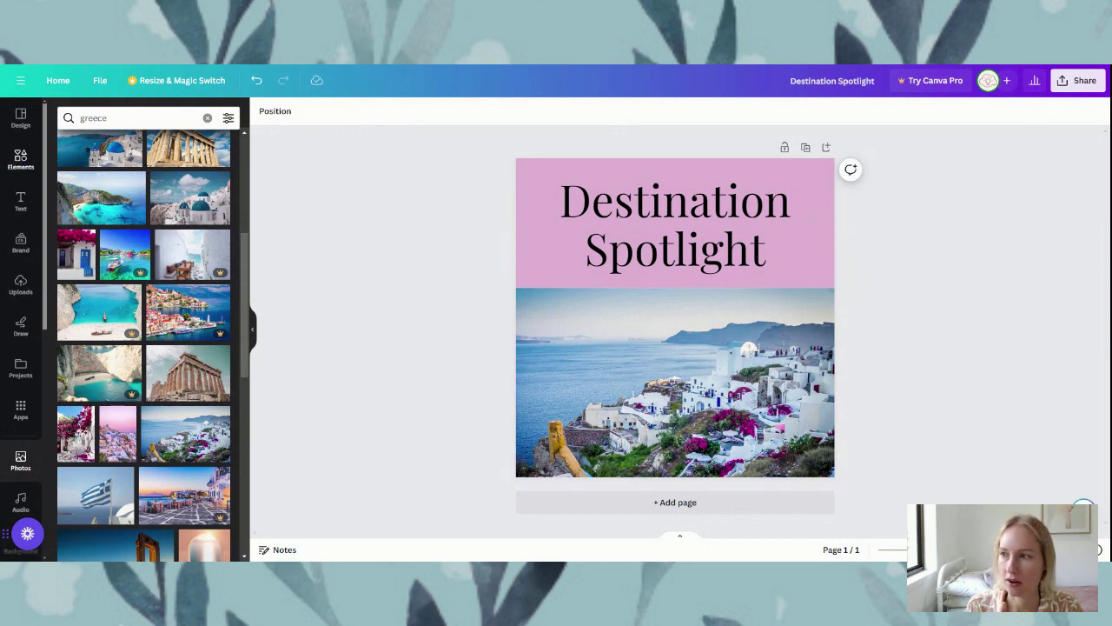
- Show the full list of basic shapes in the Elements library
{"action": "left_click", "coordinate": [18, 161]}
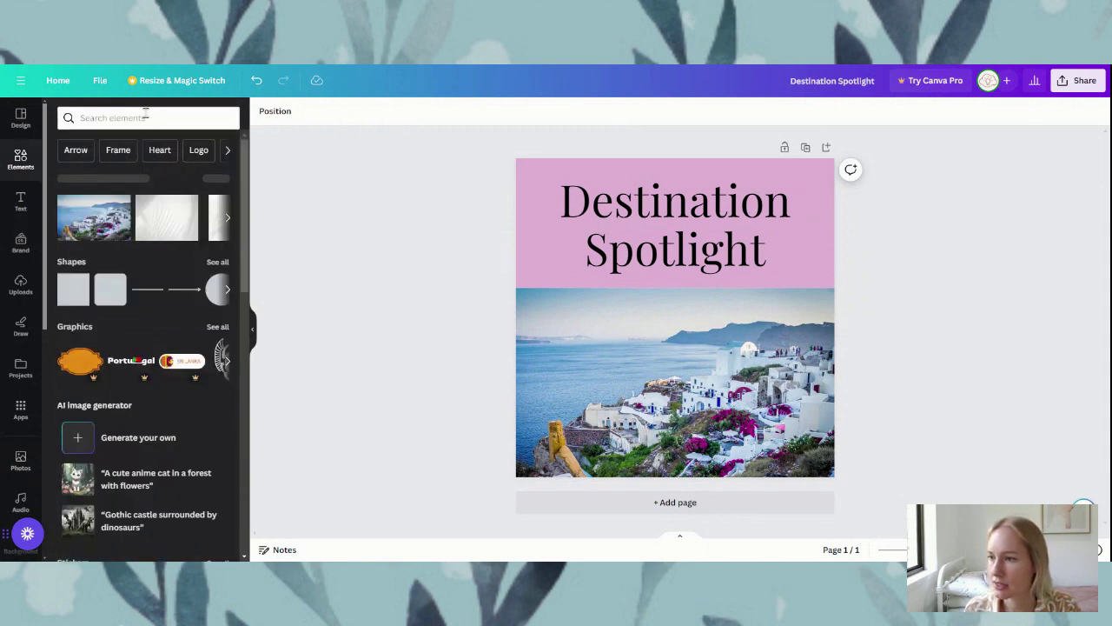
{"action": "left_click", "coordinate": [218, 262]}
{"action": "scroll", "coordinate": [176, 405], "scroll_direction": "down", "scroll_amount": 2}
{"action": "scroll", "coordinate": [176, 405], "scroll_direction": "down", "scroll_amount": 3}
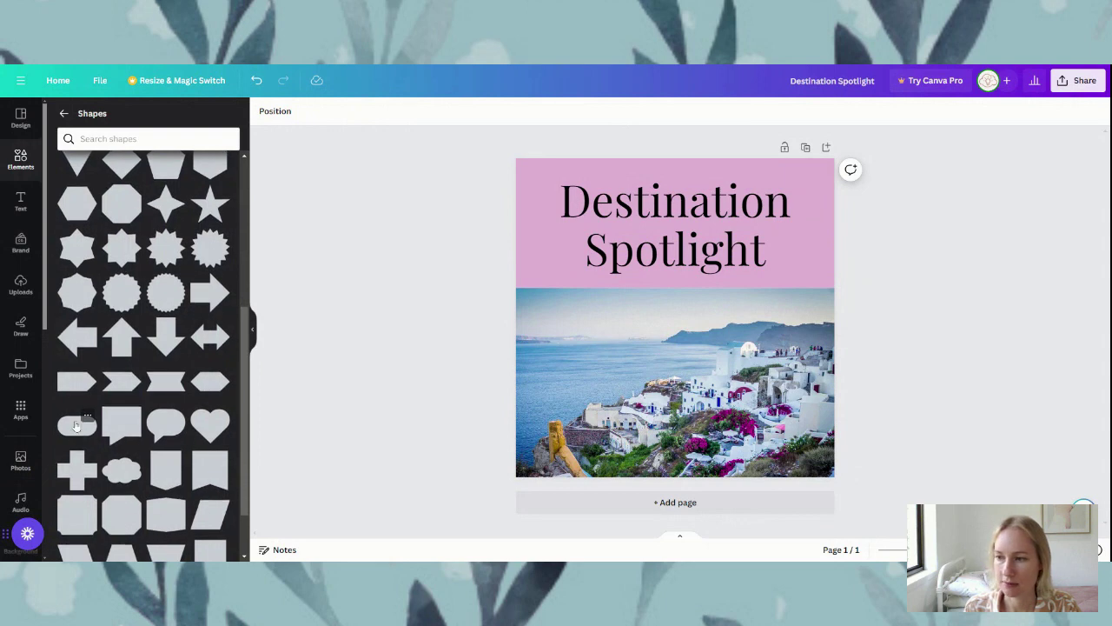
- Try a rounded pill shape on the photo, resize it, then delete it
{"action": "left_click", "coordinate": [78, 424]}
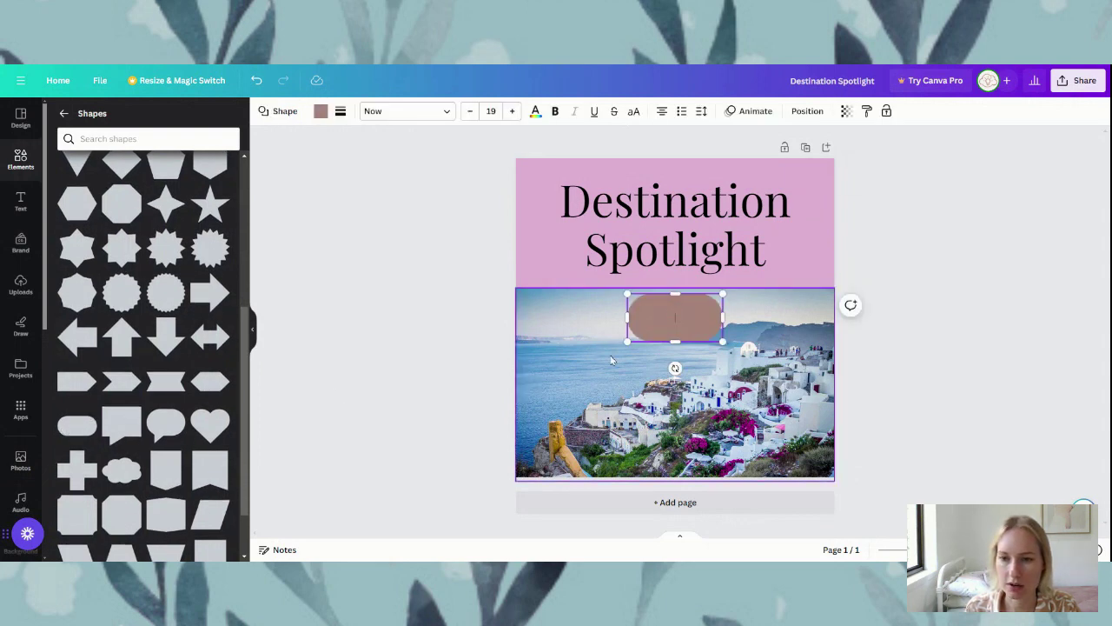
{"action": "left_click_drag", "start_coordinate": [628, 317], "coordinate": [564, 317]}
{"action": "left_click_drag", "start_coordinate": [722, 322], "coordinate": [791, 322]}
{"action": "left_click_drag", "start_coordinate": [678, 293], "coordinate": [678, 307]}
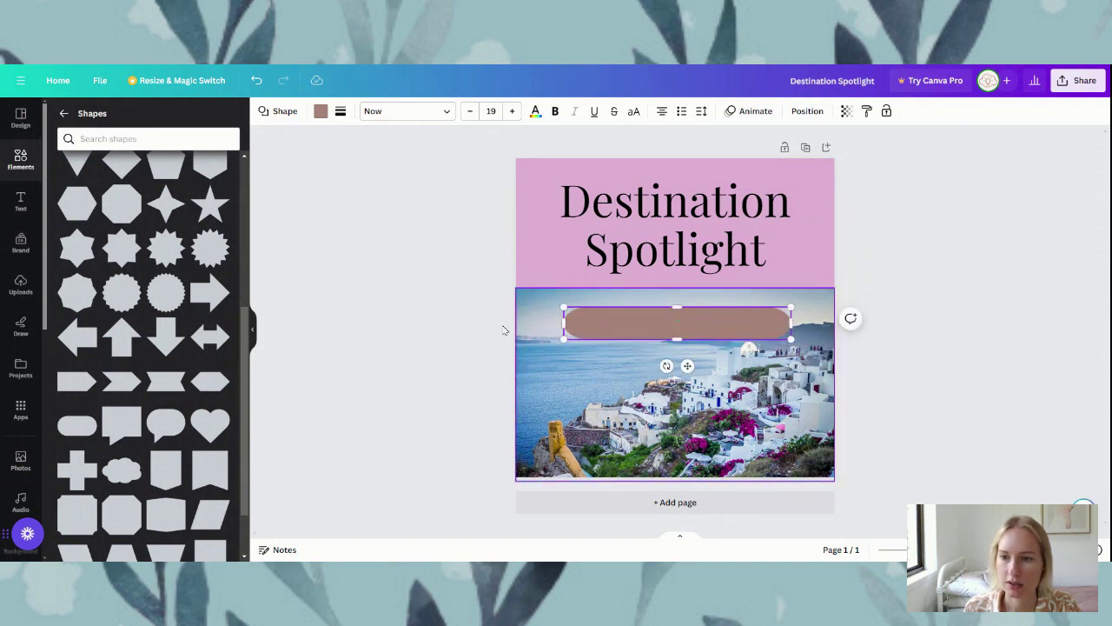
{"action": "left_click", "coordinate": [502, 354]}
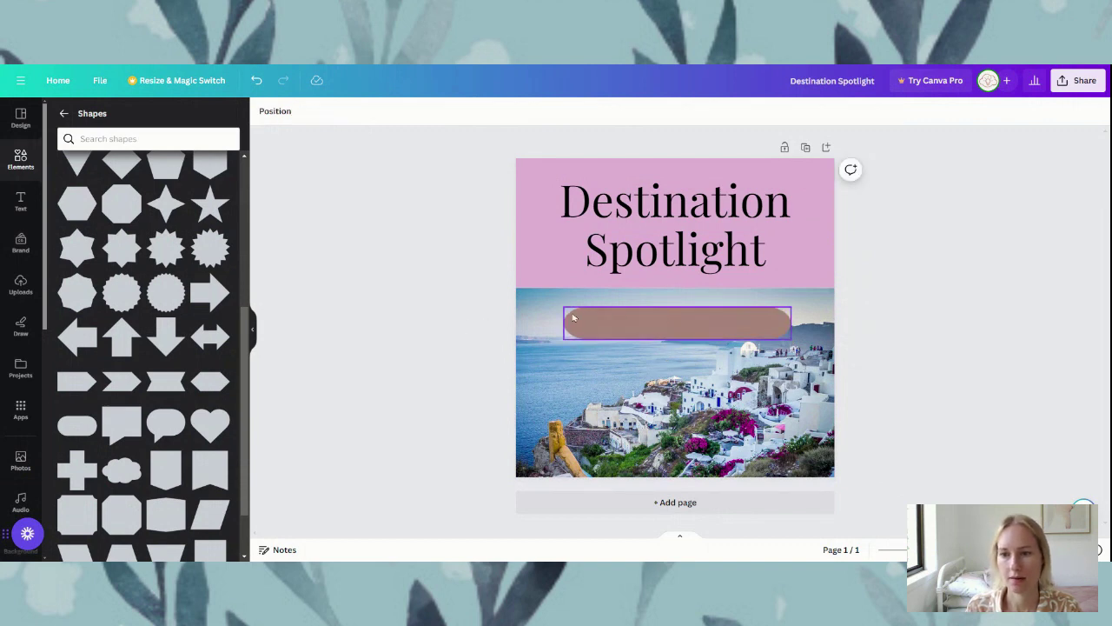
{"action": "left_click", "coordinate": [653, 334]}
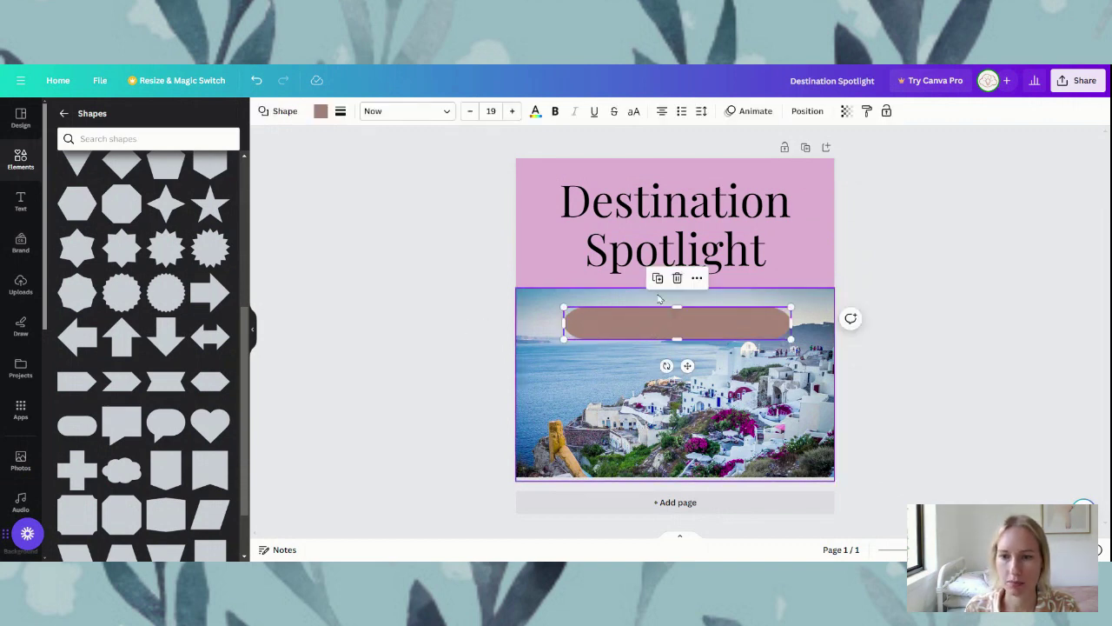
{"action": "left_click", "coordinate": [678, 278]}
{"action": "scroll", "coordinate": [183, 435], "scroll_direction": "down", "scroll_amount": 1}
{"action": "scroll", "coordinate": [183, 464], "scroll_direction": "up", "scroll_amount": 3}
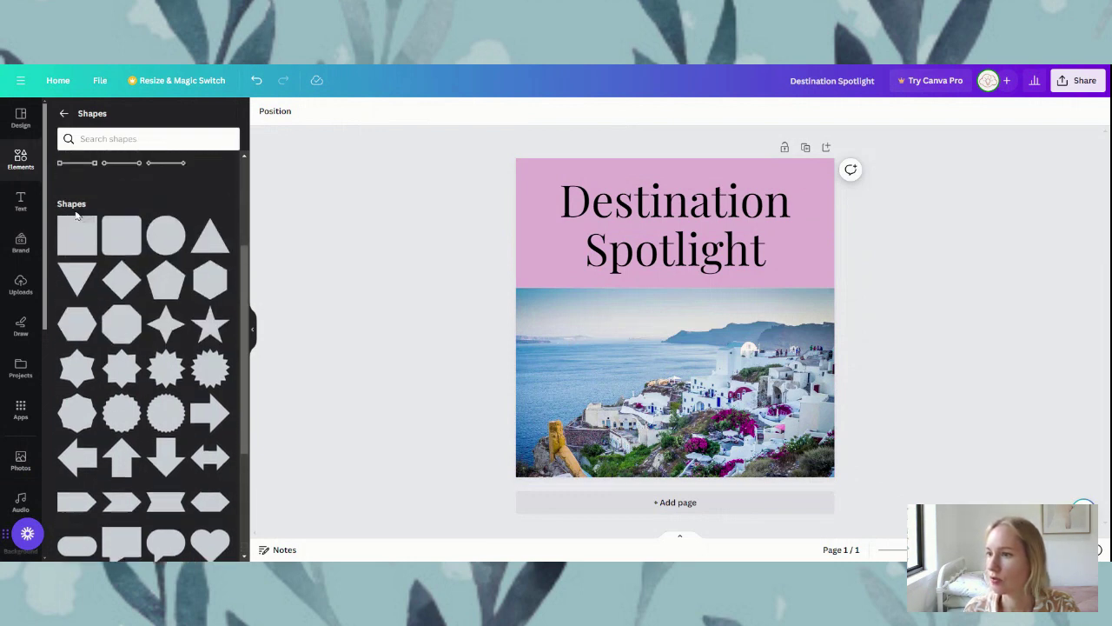
- Search the elements for 'oval' and show all the oval graphics
{"action": "left_click", "coordinate": [63, 113]}
{"action": "left_click", "coordinate": [105, 117]}
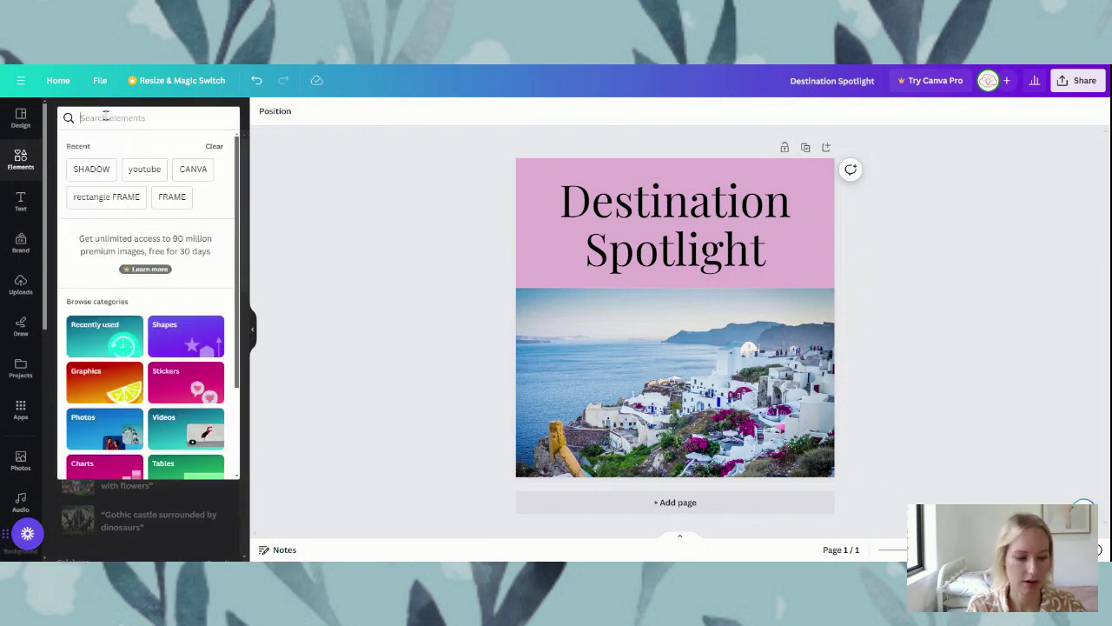
{"action": "type", "text": "oval"}
{"action": "key", "text": "Return"}
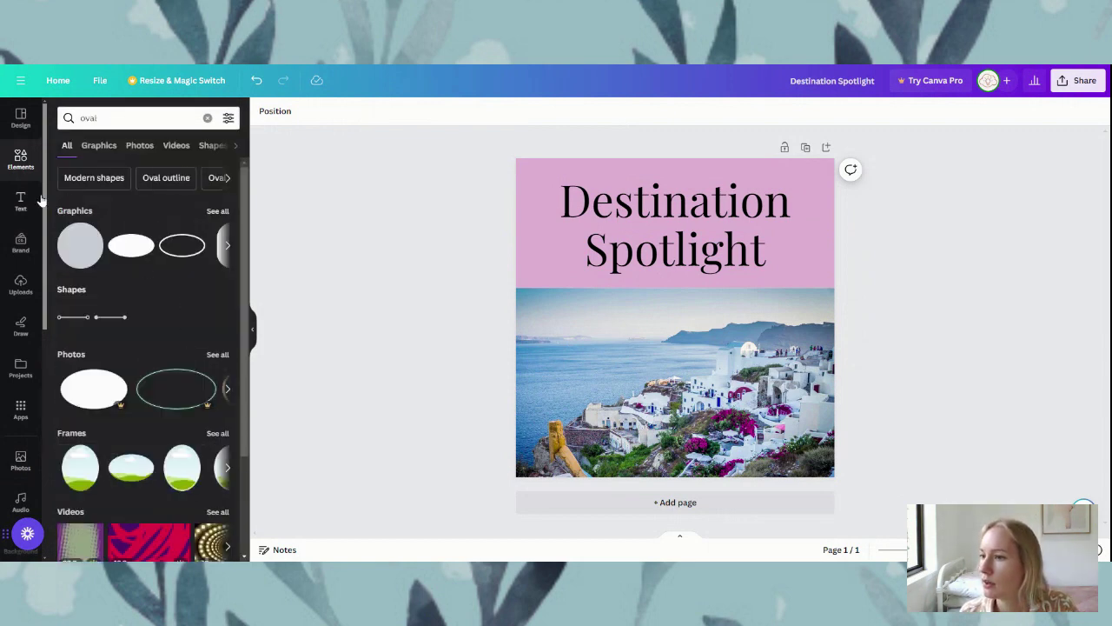
{"action": "left_click", "coordinate": [216, 211]}
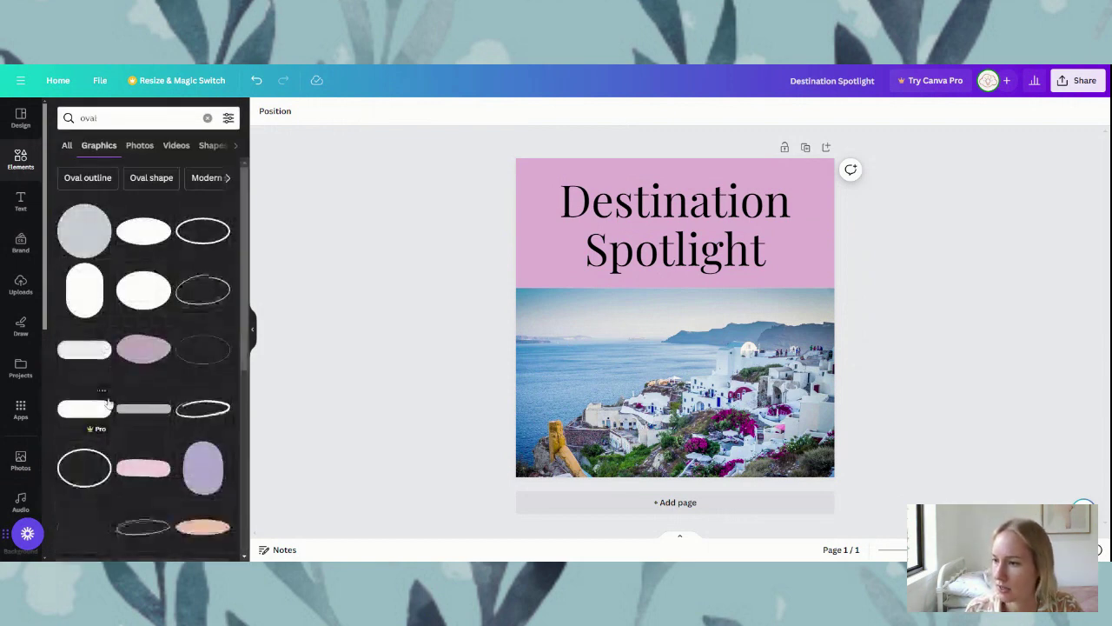
- Try a white pill graphic on the photo, shrink it, then delete it
{"action": "left_click", "coordinate": [79, 353]}
{"action": "mouse_move", "coordinate": [683, 271]}
{"action": "left_mouse_down"}
{"action": "mouse_move", "coordinate": [675, 294]}
{"action": "mouse_move", "coordinate": [675, 272]}
{"action": "left_mouse_up"}
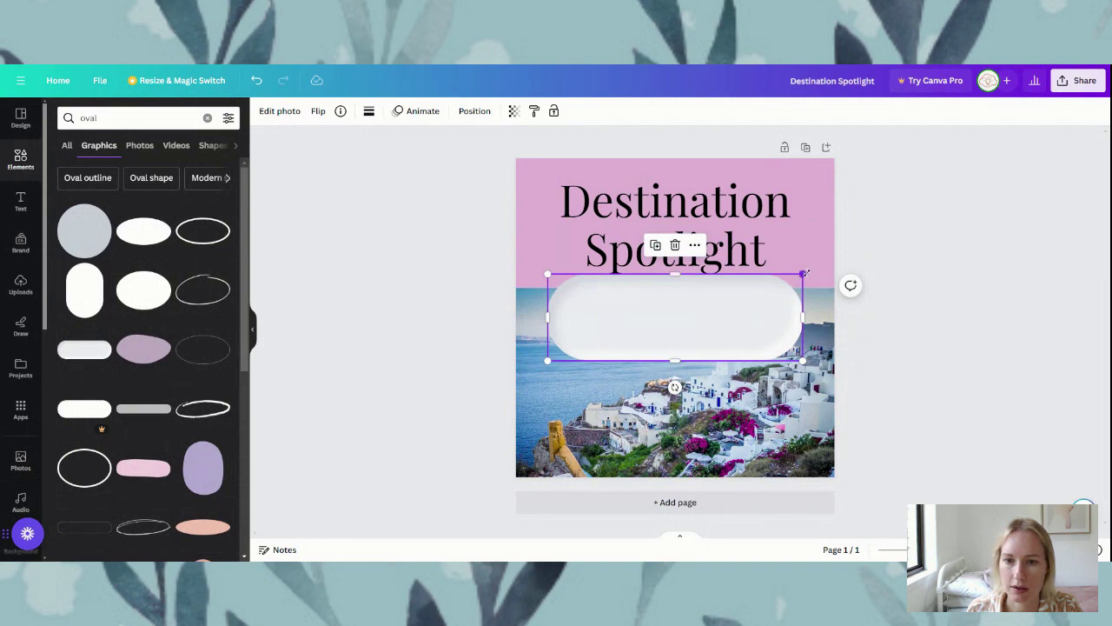
{"action": "left_click_drag", "start_coordinate": [801, 275], "coordinate": [721, 308]}
{"action": "left_click_drag", "start_coordinate": [628, 348], "coordinate": [675, 342]}
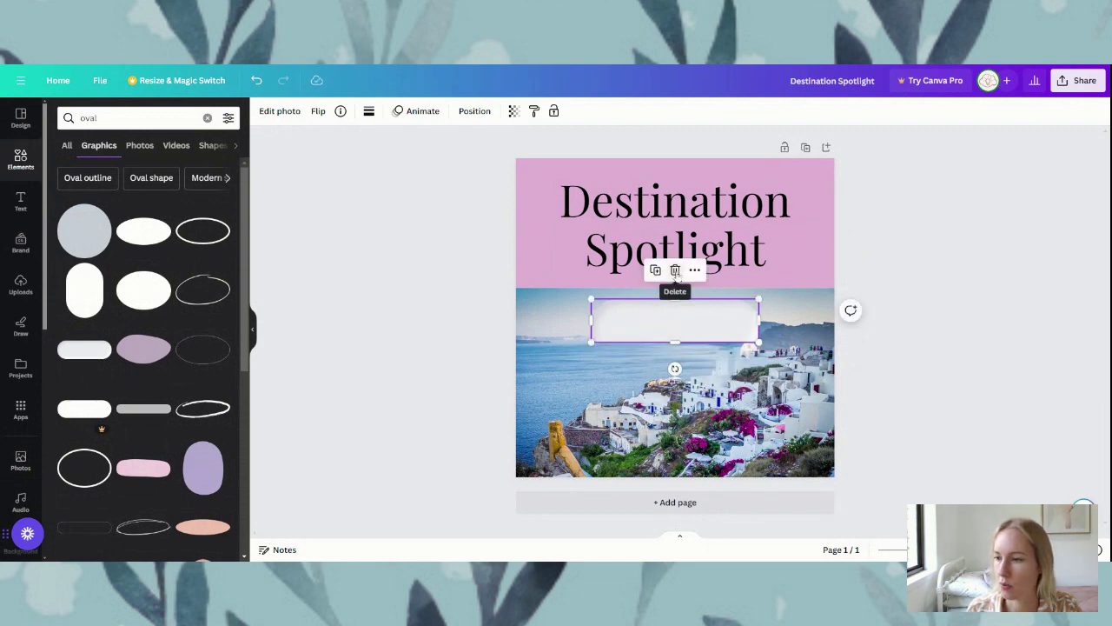
{"action": "left_click", "coordinate": [675, 270]}
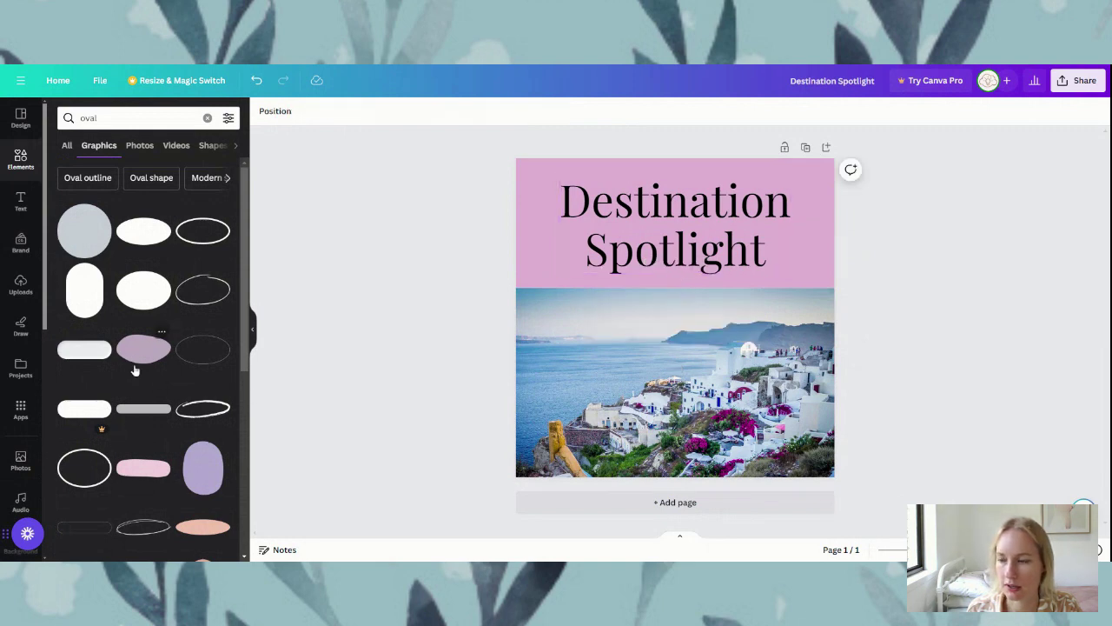
- Add a grey pill graphic and widen it across the top of the photo
{"action": "scroll", "coordinate": [148, 434], "scroll_direction": "down", "scroll_amount": 1}
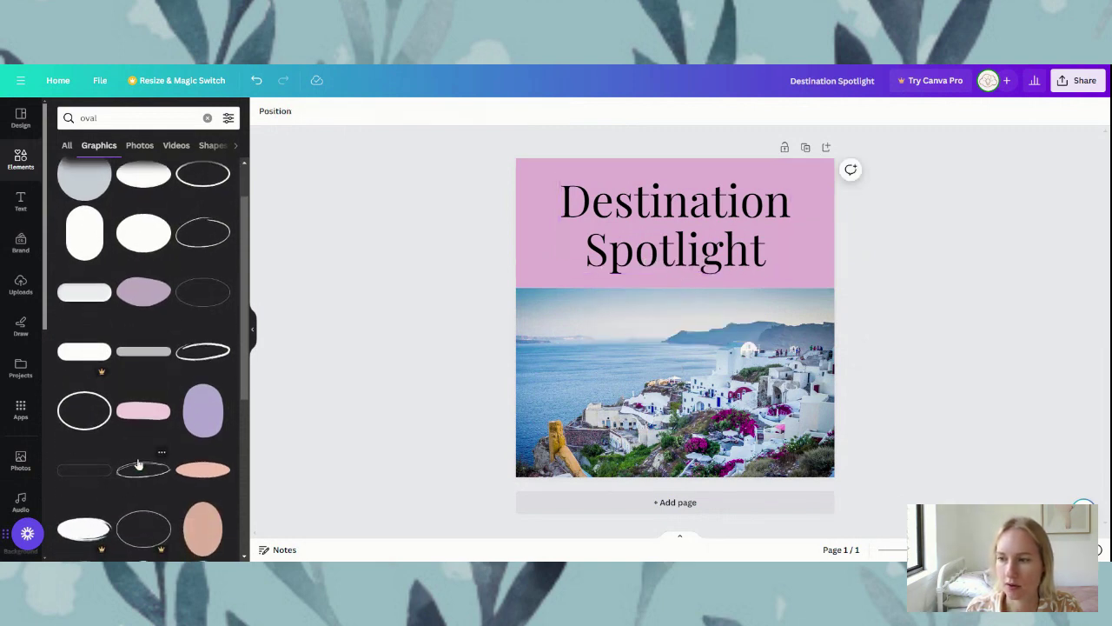
{"action": "scroll", "coordinate": [142, 354], "scroll_direction": "down", "scroll_amount": 1}
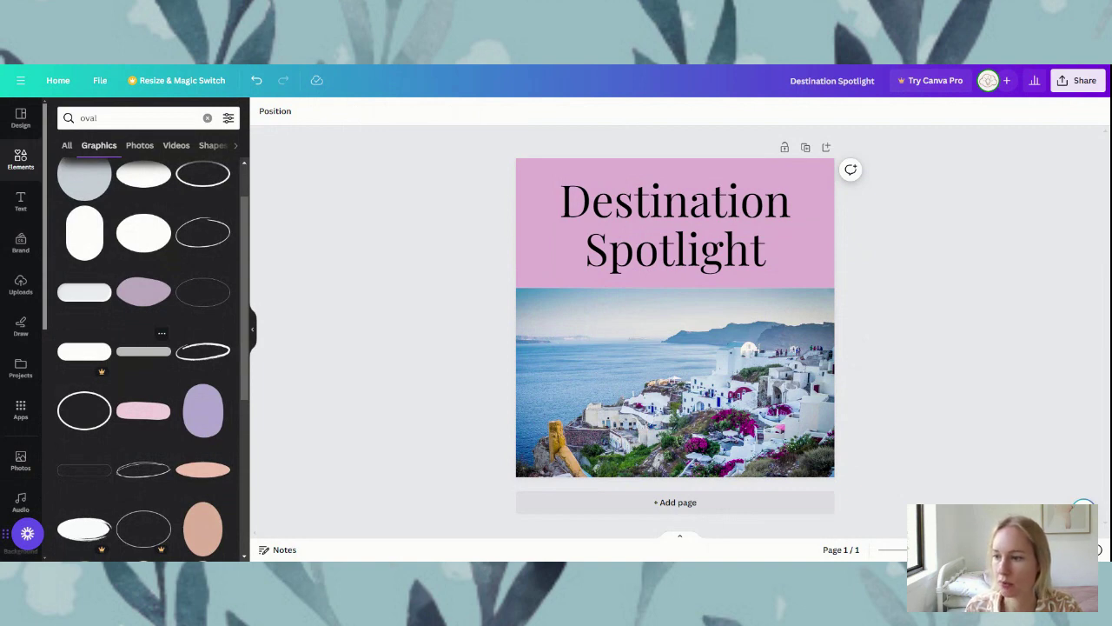
{"action": "left_click", "coordinate": [162, 348]}
{"action": "left_click_drag", "start_coordinate": [612, 327], "coordinate": [578, 332]}
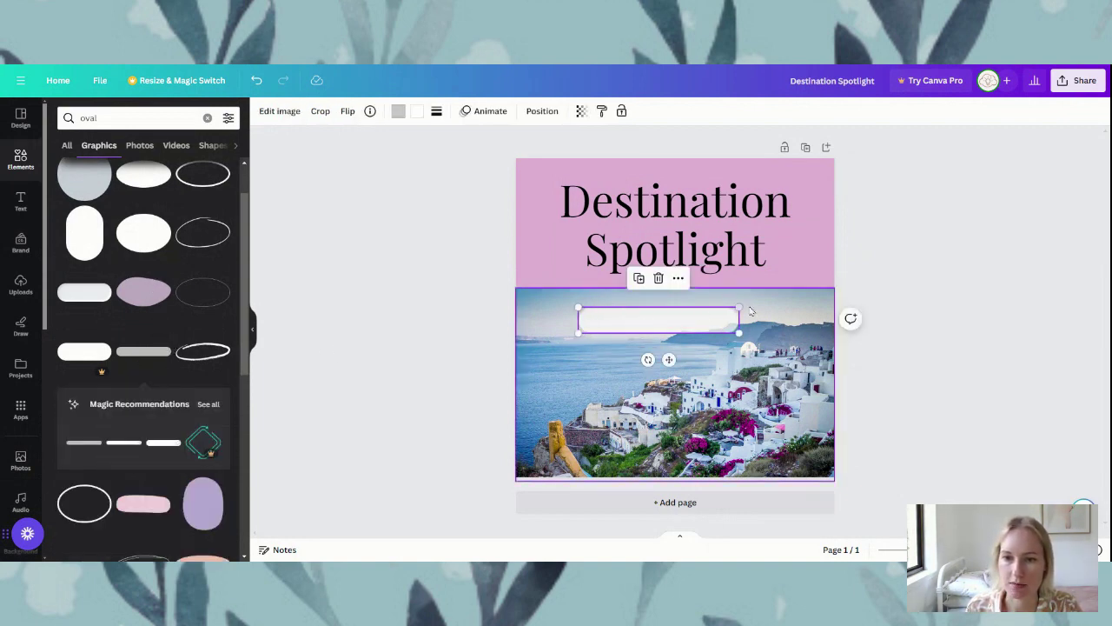
{"action": "left_click_drag", "start_coordinate": [738, 308], "coordinate": [759, 305]}
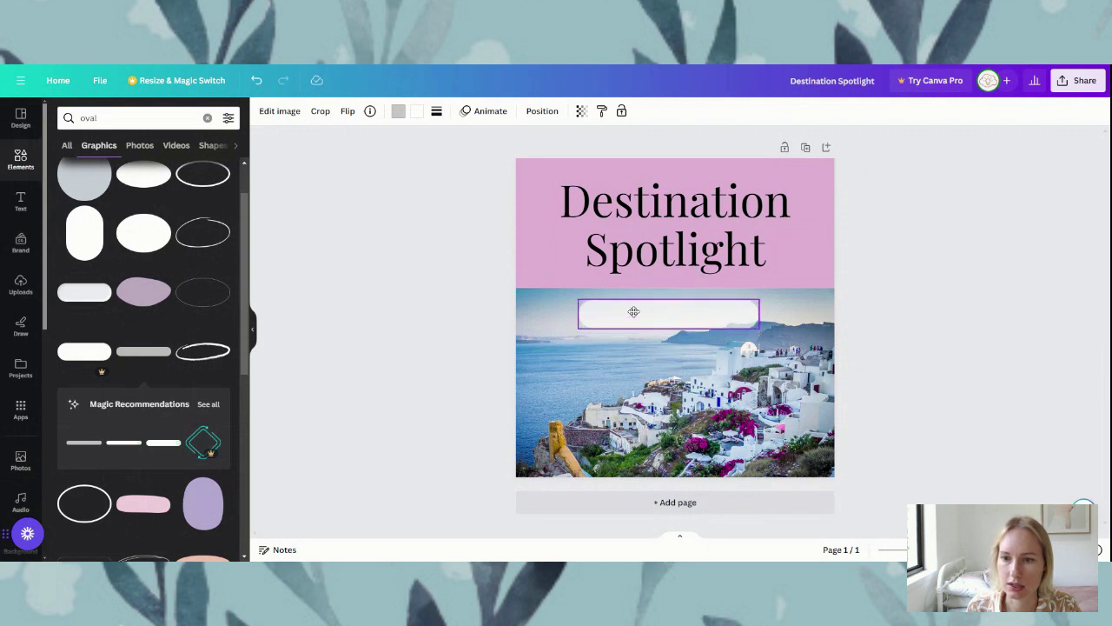
{"action": "left_click", "coordinate": [486, 344]}
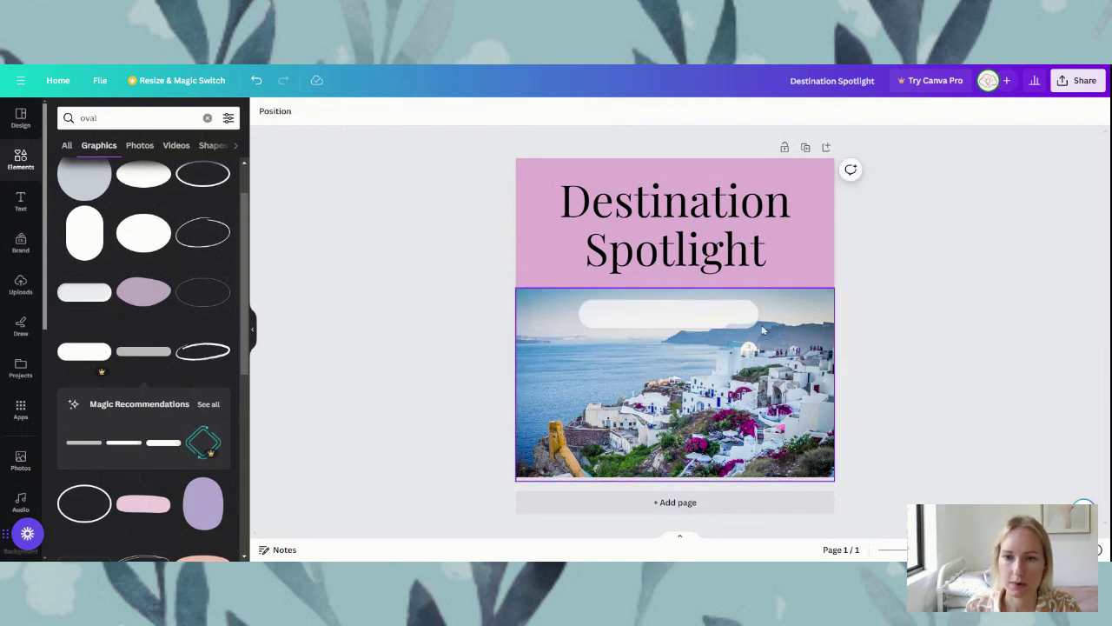
{"action": "left_click", "coordinate": [582, 322]}
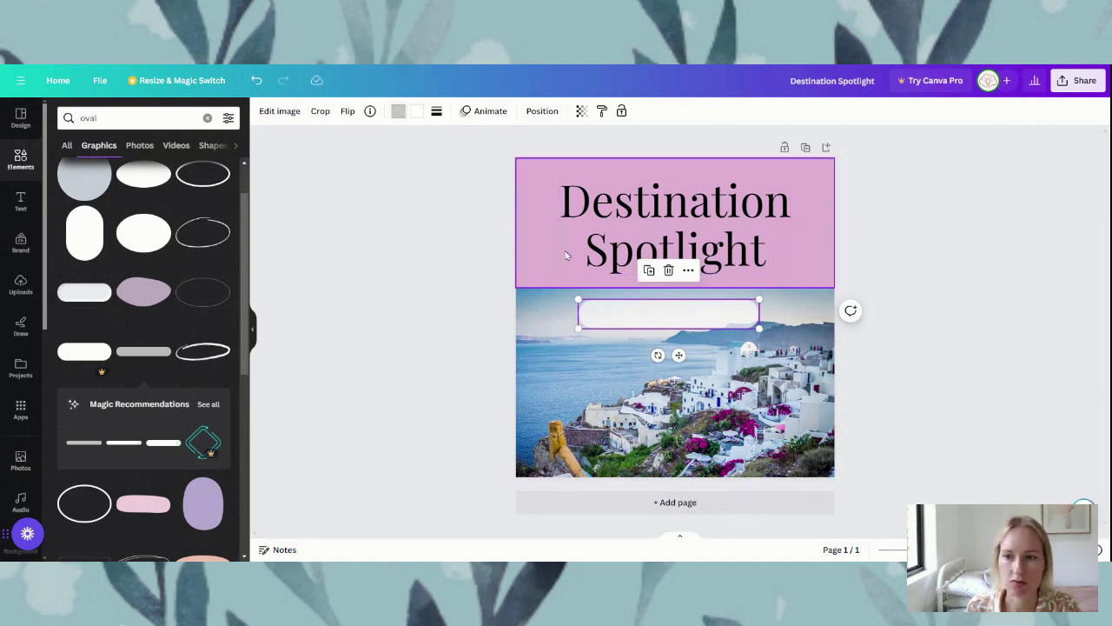
- Apply the pink document colour #E4B9D7 to the pill and stretch it wider
{"action": "left_click", "coordinate": [398, 113]}
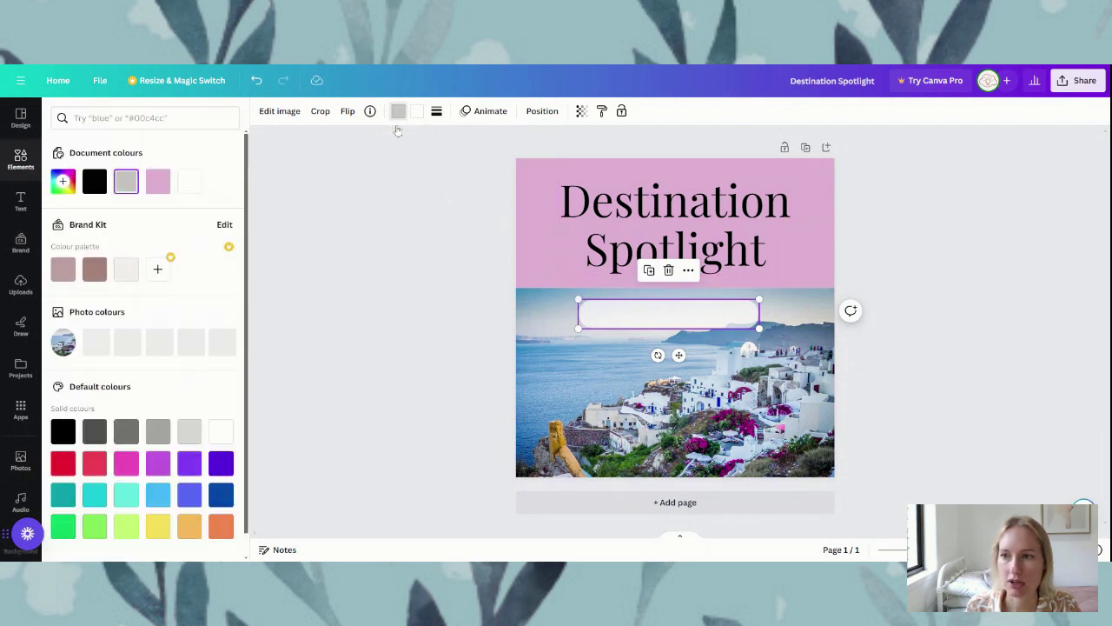
{"action": "left_click", "coordinate": [158, 180]}
{"action": "left_click", "coordinate": [461, 310]}
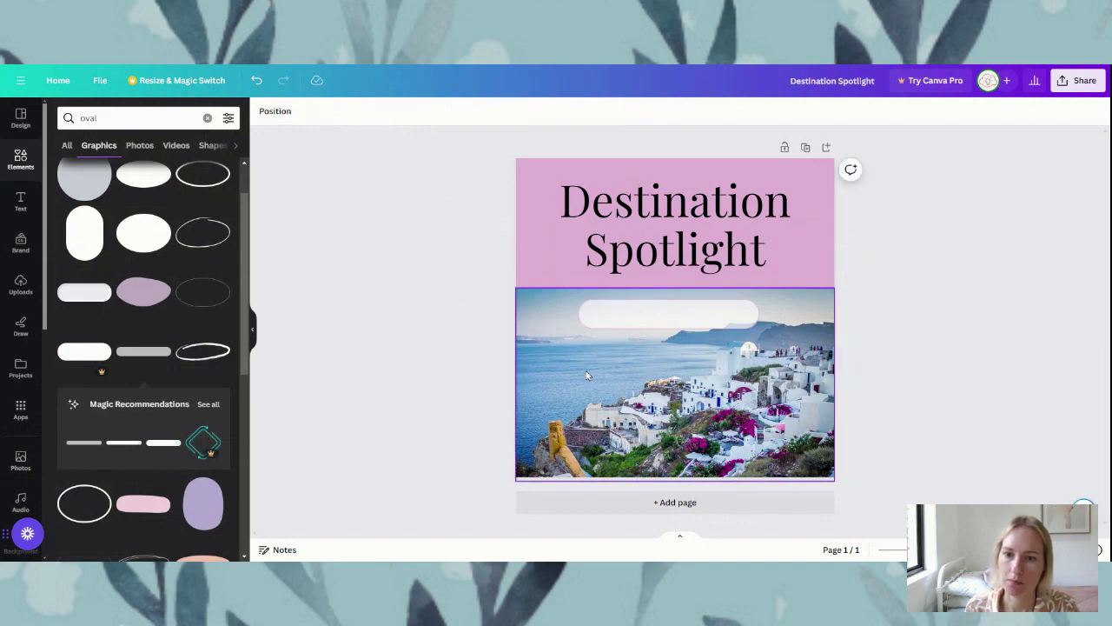
{"action": "left_click", "coordinate": [668, 315]}
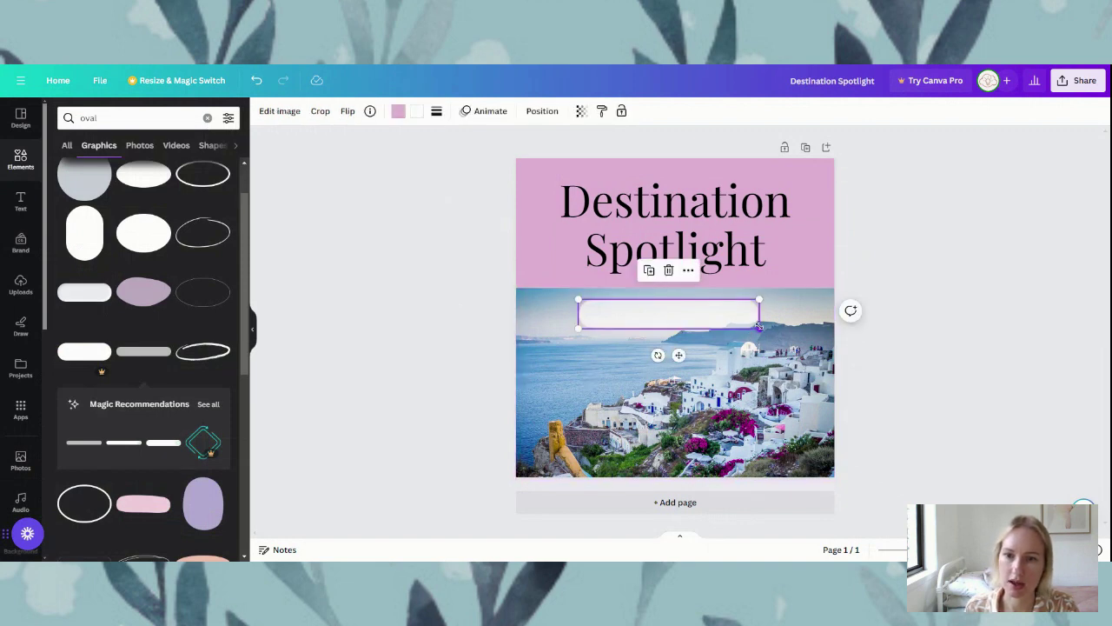
{"action": "left_click_drag", "start_coordinate": [758, 328], "coordinate": [770, 329]}
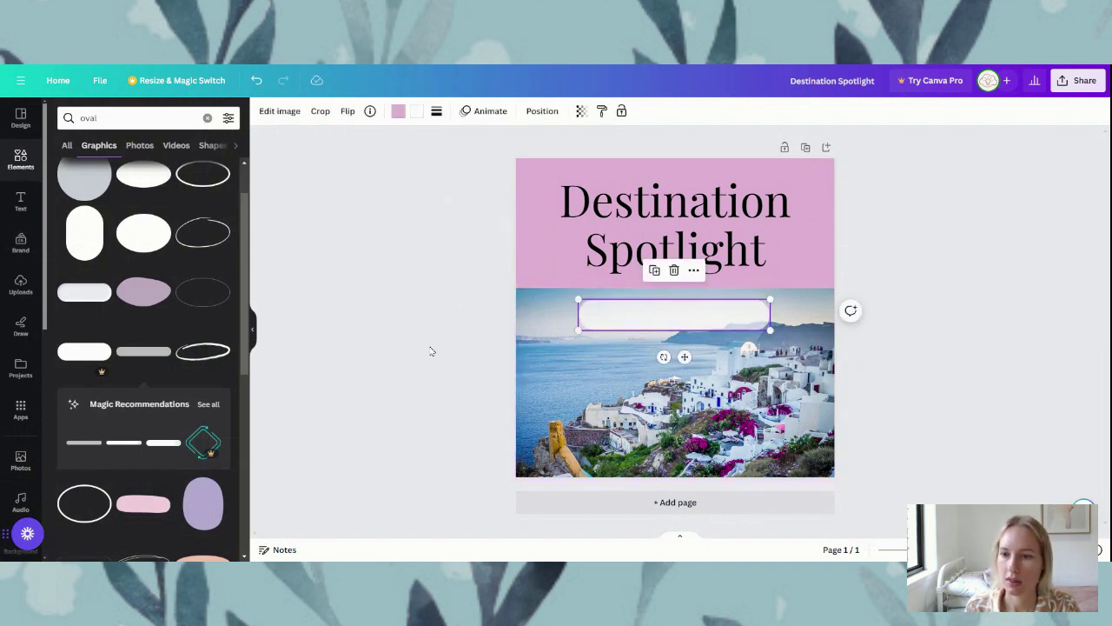
{"action": "left_click", "coordinate": [432, 351]}
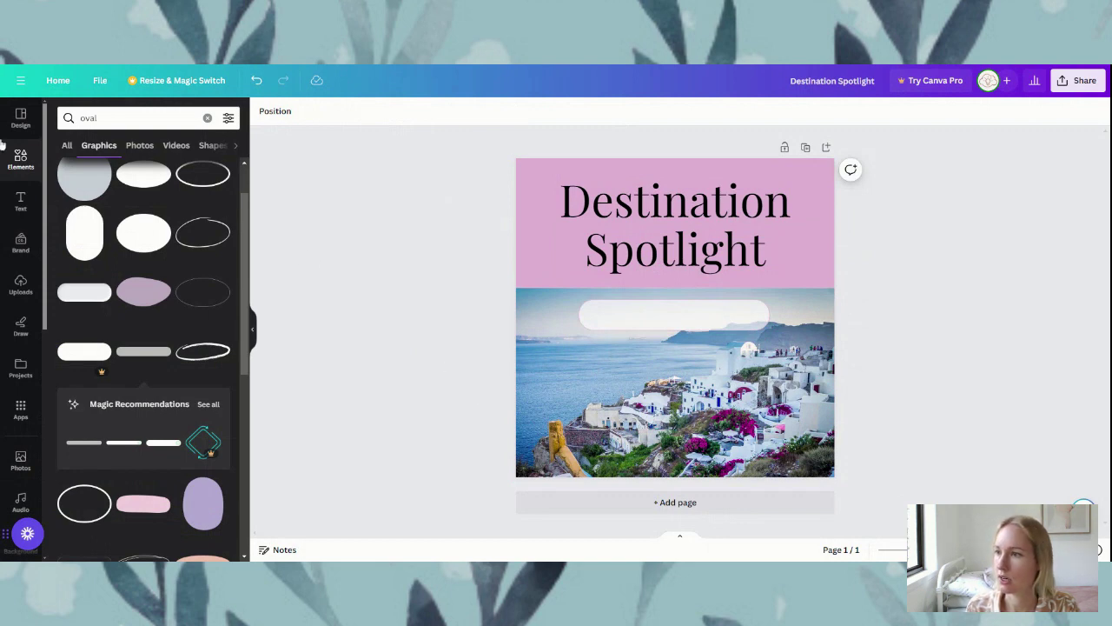
- Search Elements for 'magnifying glass' graphics and add a magnifier to the page
{"action": "left_click", "coordinate": [207, 117]}
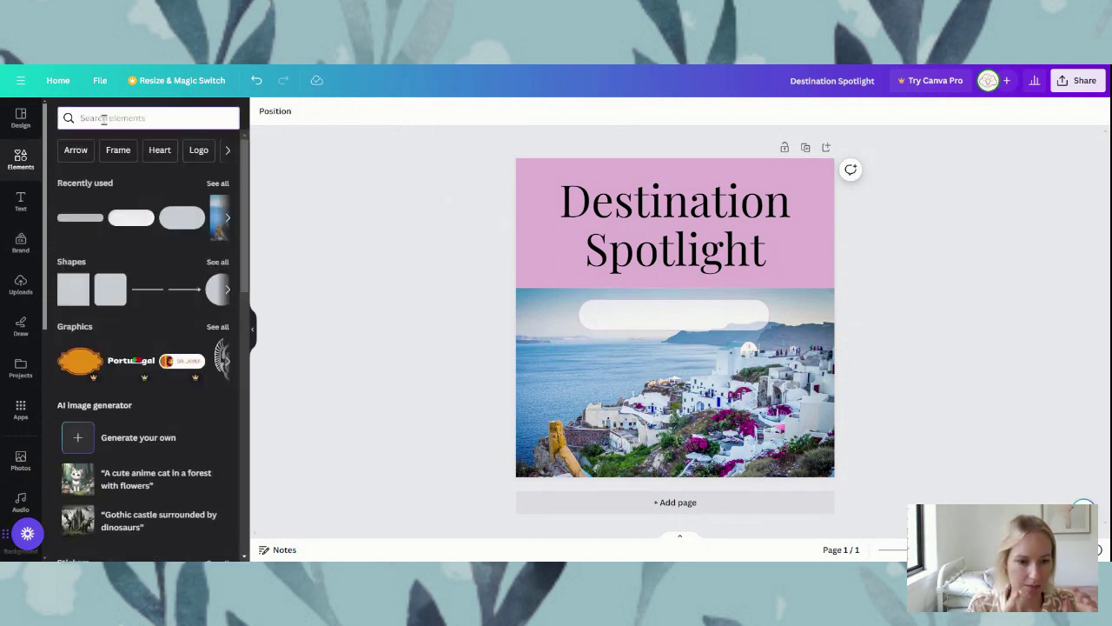
{"action": "type", "text": "mag"}
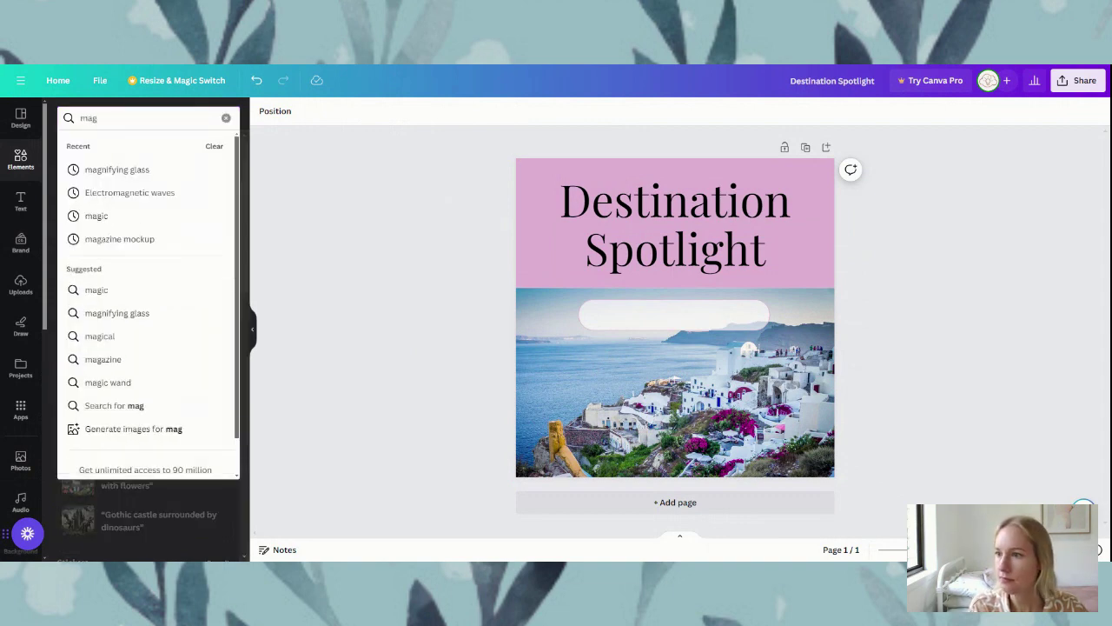
{"action": "left_click", "coordinate": [118, 170]}
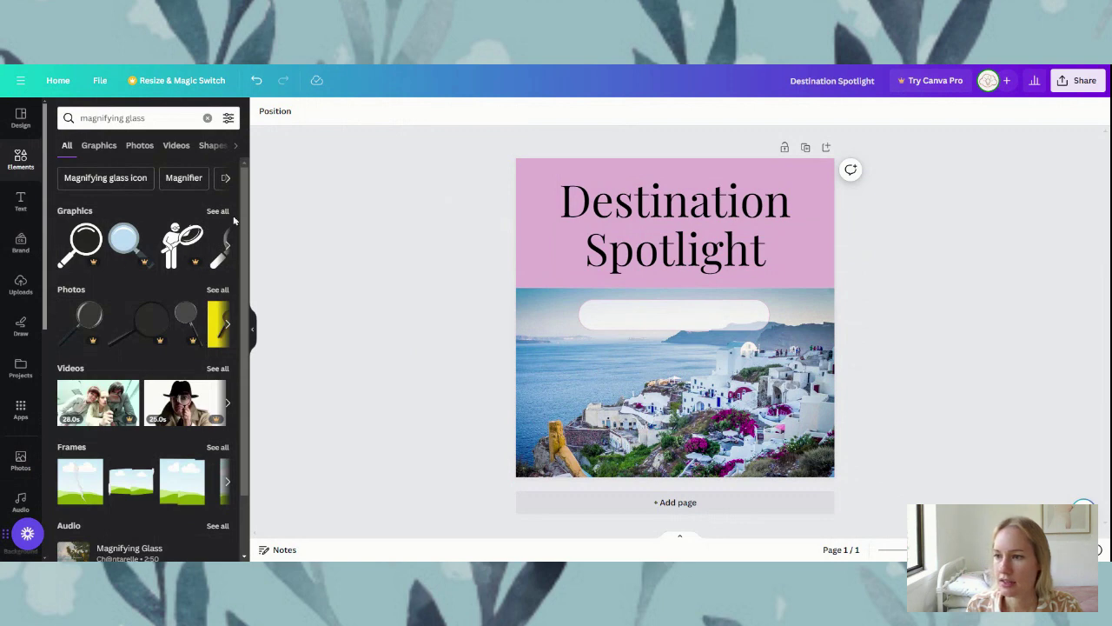
{"action": "left_click", "coordinate": [216, 212]}
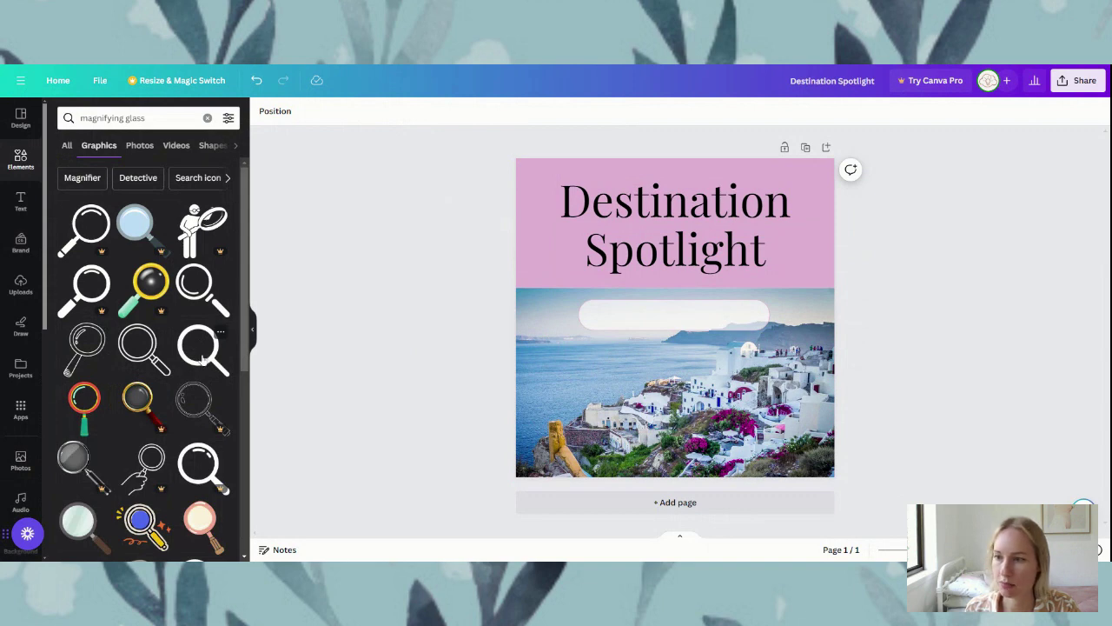
{"action": "left_click", "coordinate": [201, 352]}
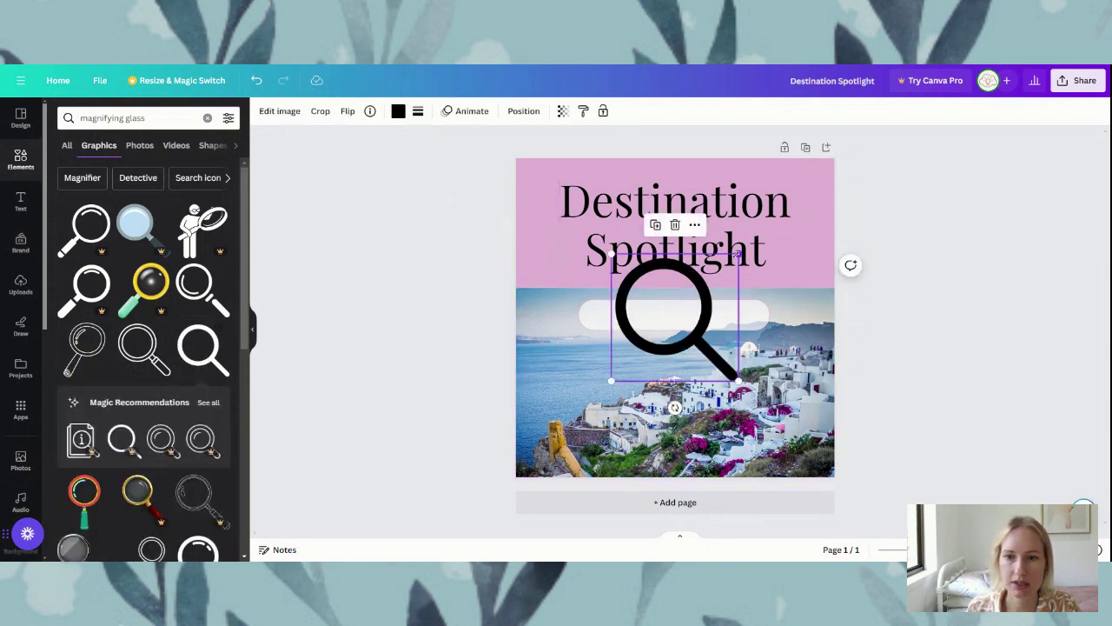
- Shrink the magnifier and place it at the left end of the white pill
{"action": "left_click_drag", "start_coordinate": [738, 251], "coordinate": [602, 313]}
{"action": "left_click", "coordinate": [582, 316]}
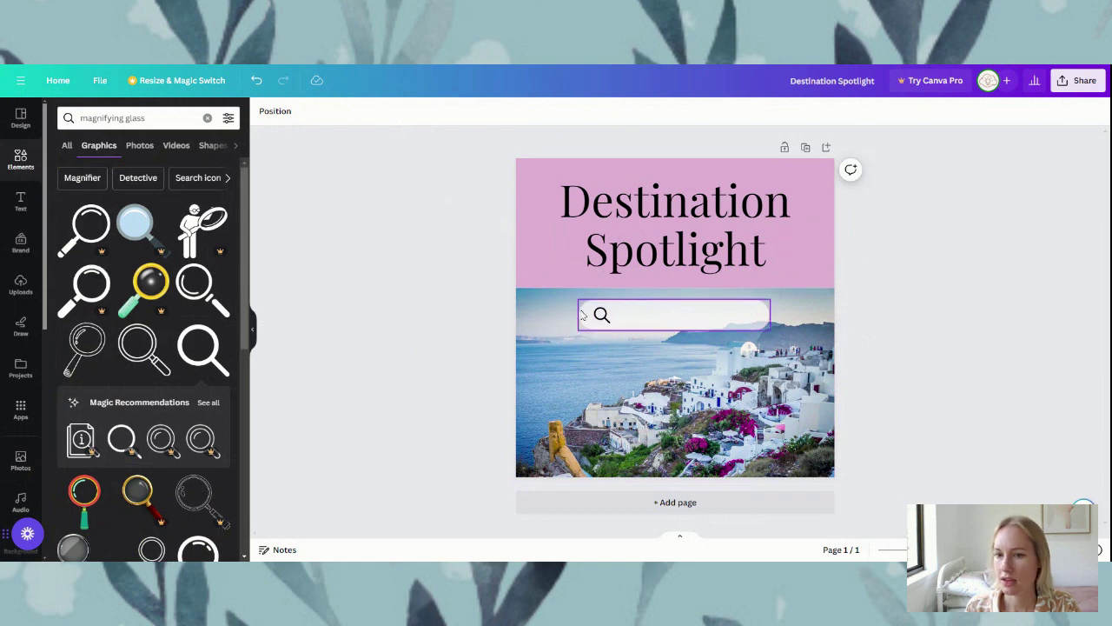
{"action": "left_click", "coordinate": [607, 317]}
{"action": "left_click_drag", "start_coordinate": [602, 313], "coordinate": [601, 314]}
{"action": "left_click", "coordinate": [481, 337]}
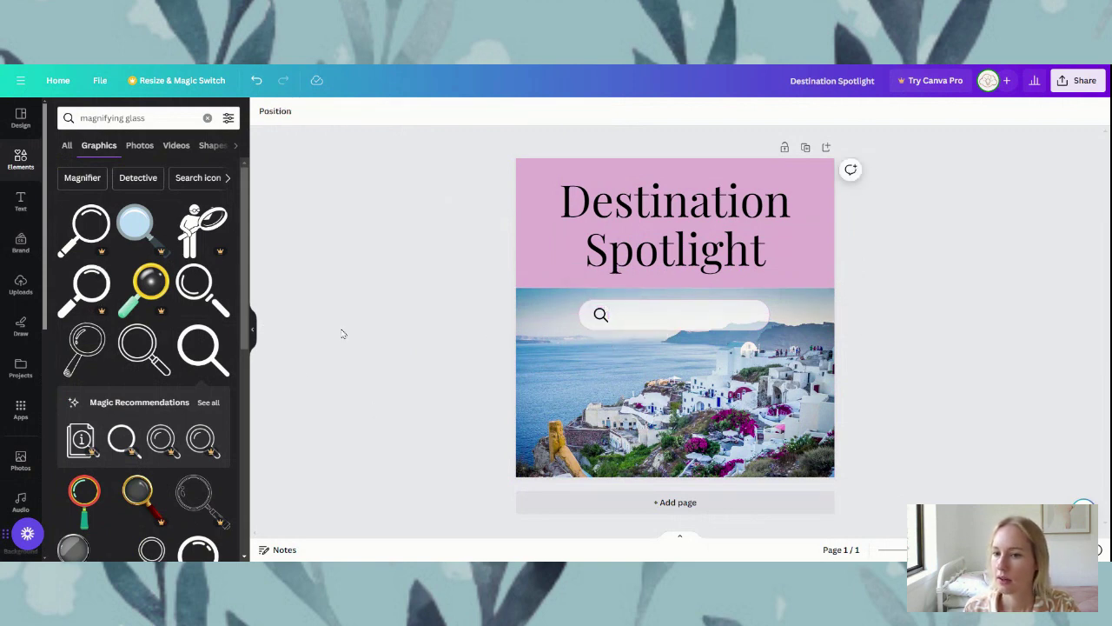
- Add a heading reading 'Greece' in the Glacial Indifference font
{"action": "left_click", "coordinate": [20, 201]}
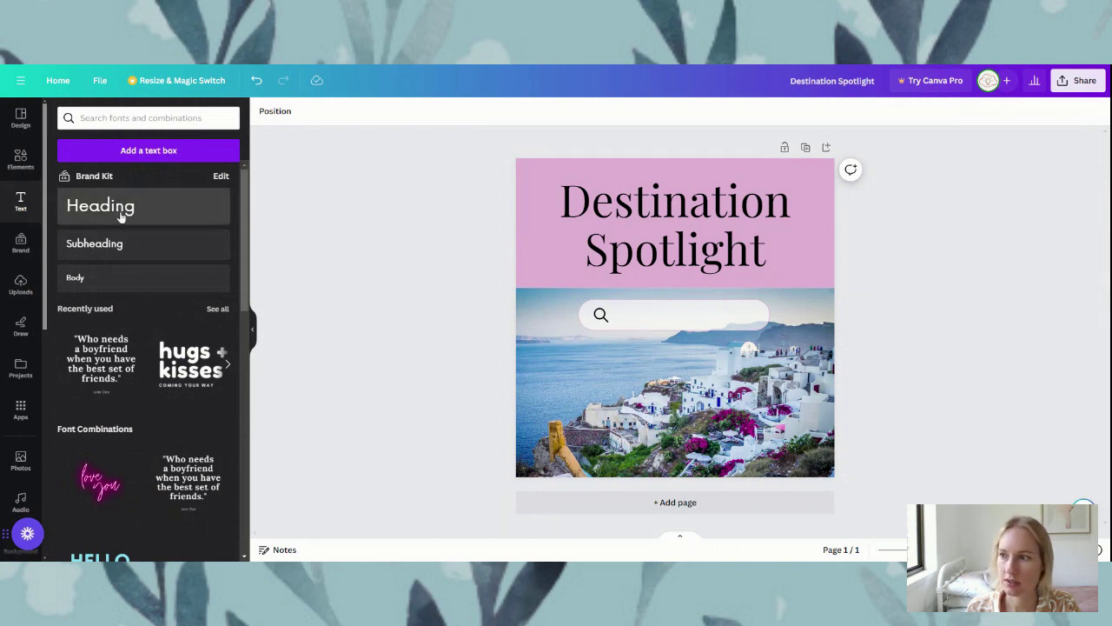
{"action": "left_click", "coordinate": [71, 214]}
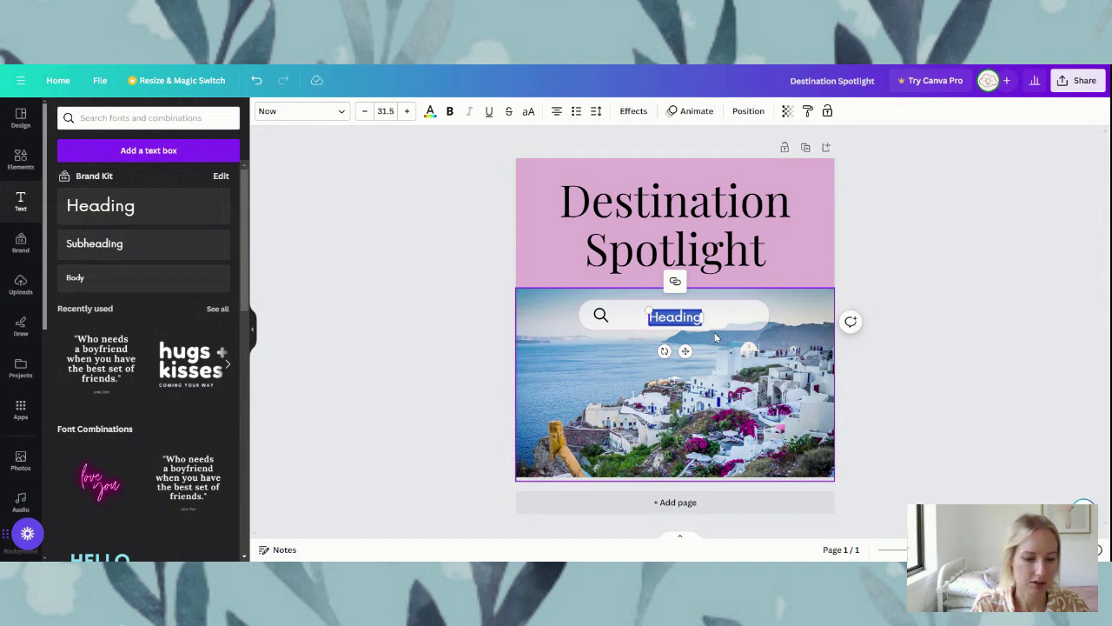
{"action": "type", "text": "Greece"}
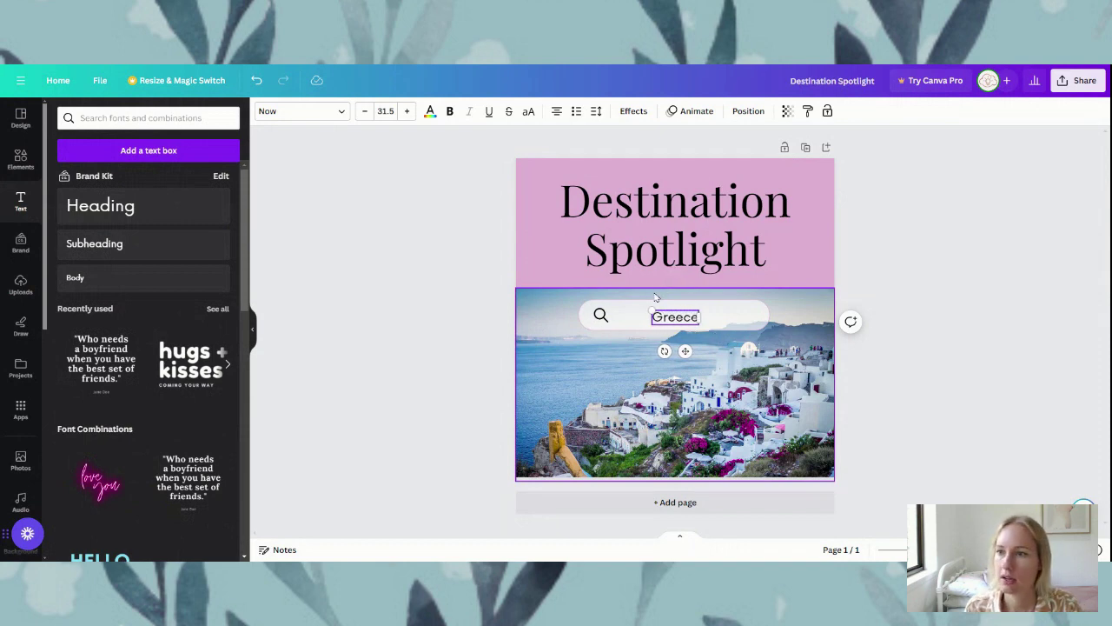
{"action": "left_click", "coordinate": [341, 113]}
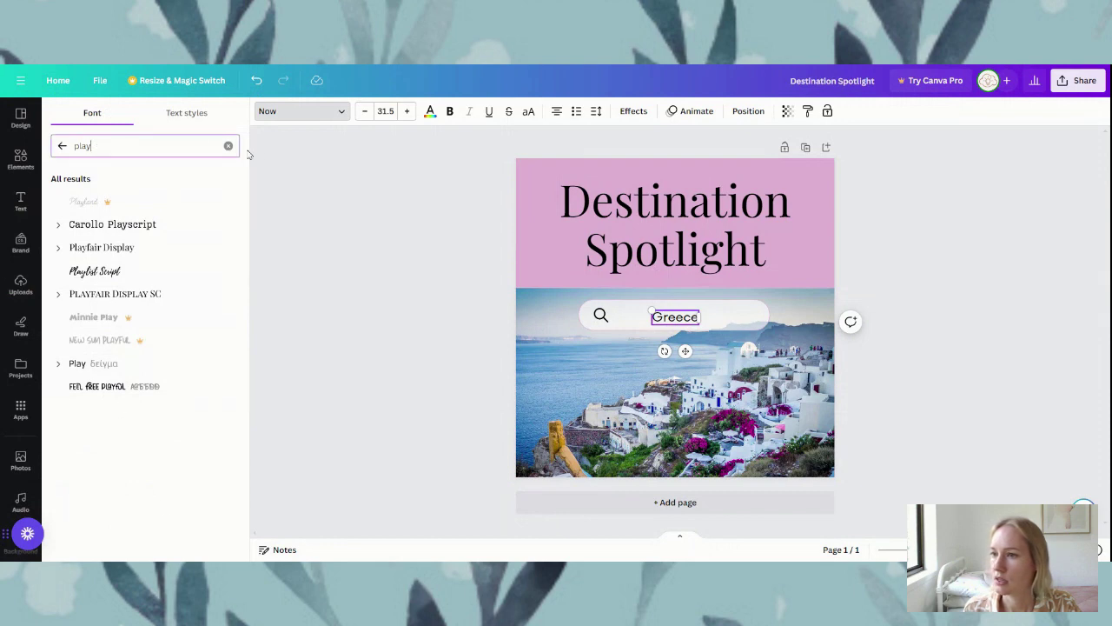
{"action": "key", "text": "BackSpace"}
{"action": "key", "text": "BackSpace"}
{"action": "key", "text": "BackSpace"}
{"action": "key", "text": "BackSpace"}
{"action": "type", "text": "p"}
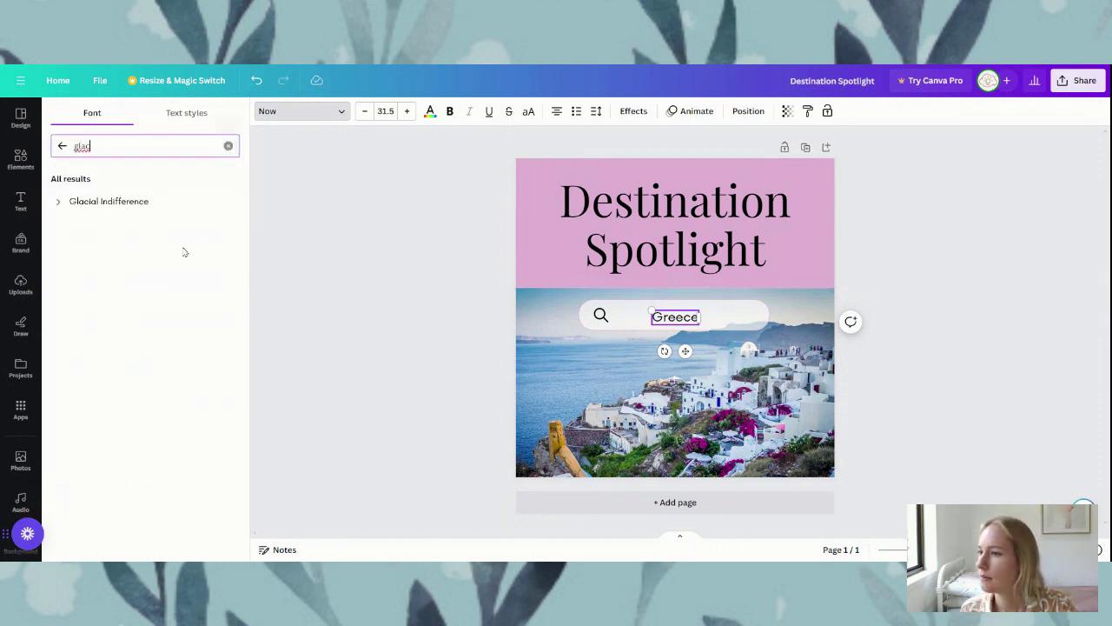
{"action": "left_click", "coordinate": [130, 201]}
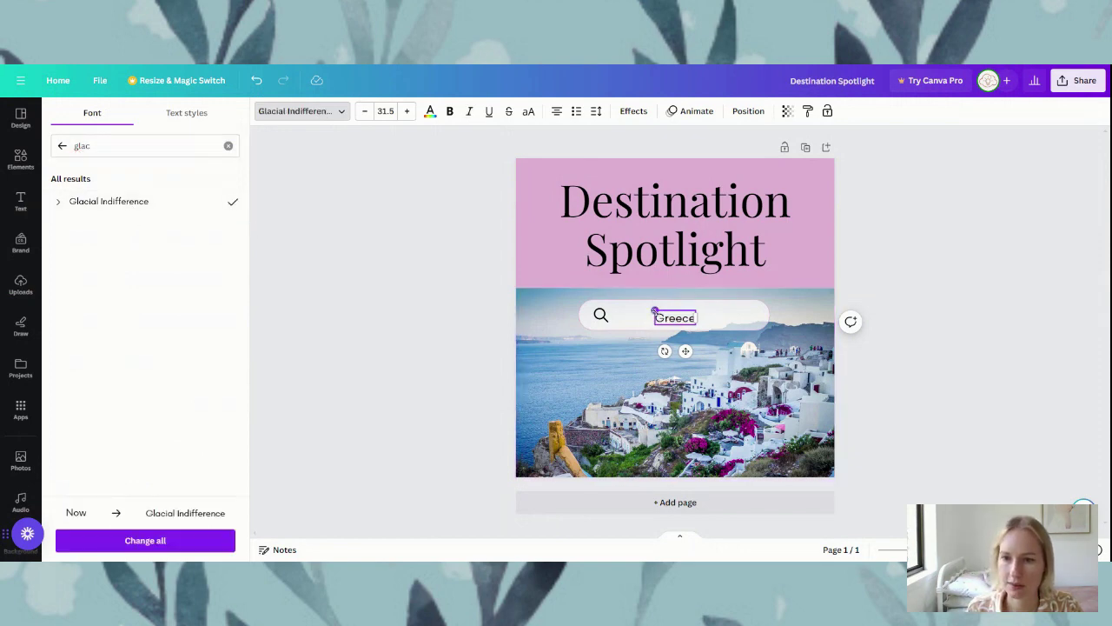
- Left-align 'Greece', widen its box, and position it beside the magnifier in the bar
{"action": "left_click_drag", "start_coordinate": [696, 318], "coordinate": [753, 319]}
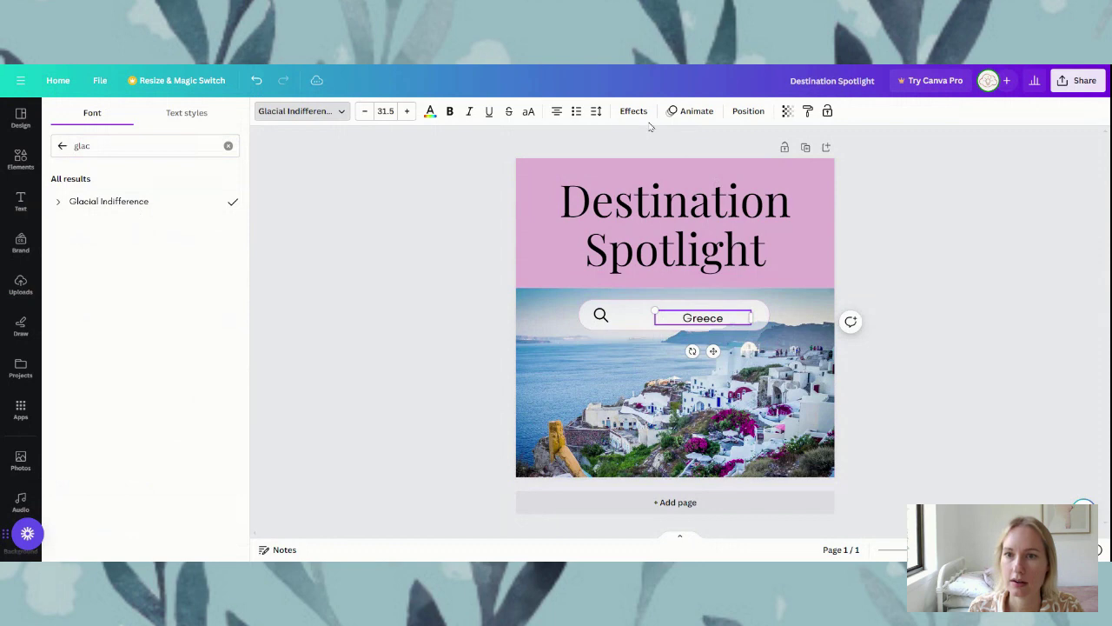
{"action": "left_click", "coordinate": [557, 111]}
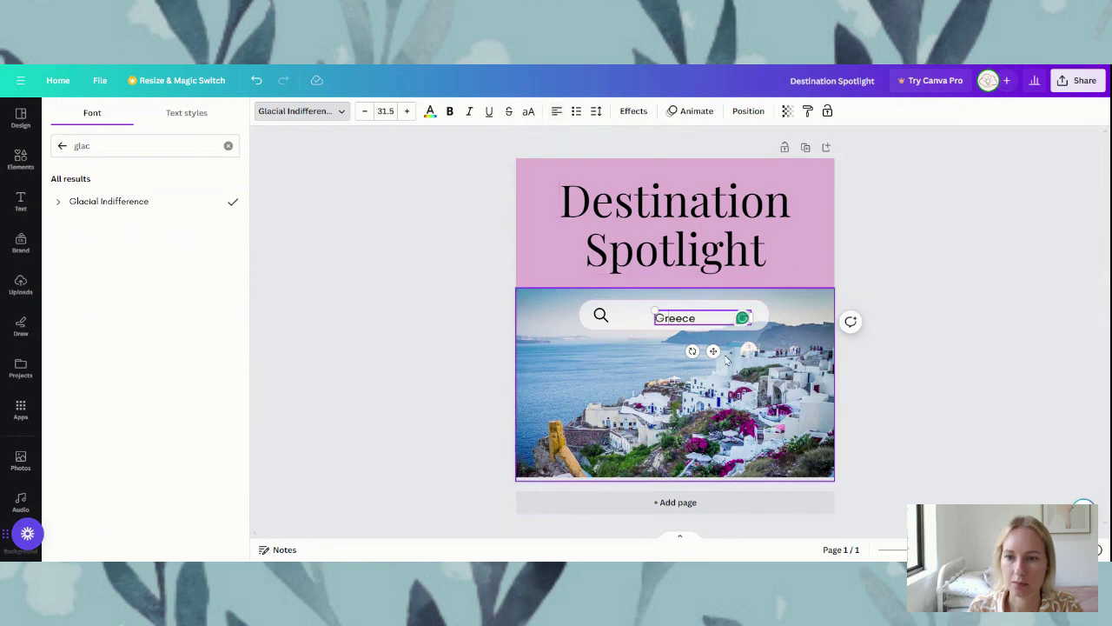
{"action": "left_click_drag", "start_coordinate": [712, 350], "coordinate": [675, 348]}
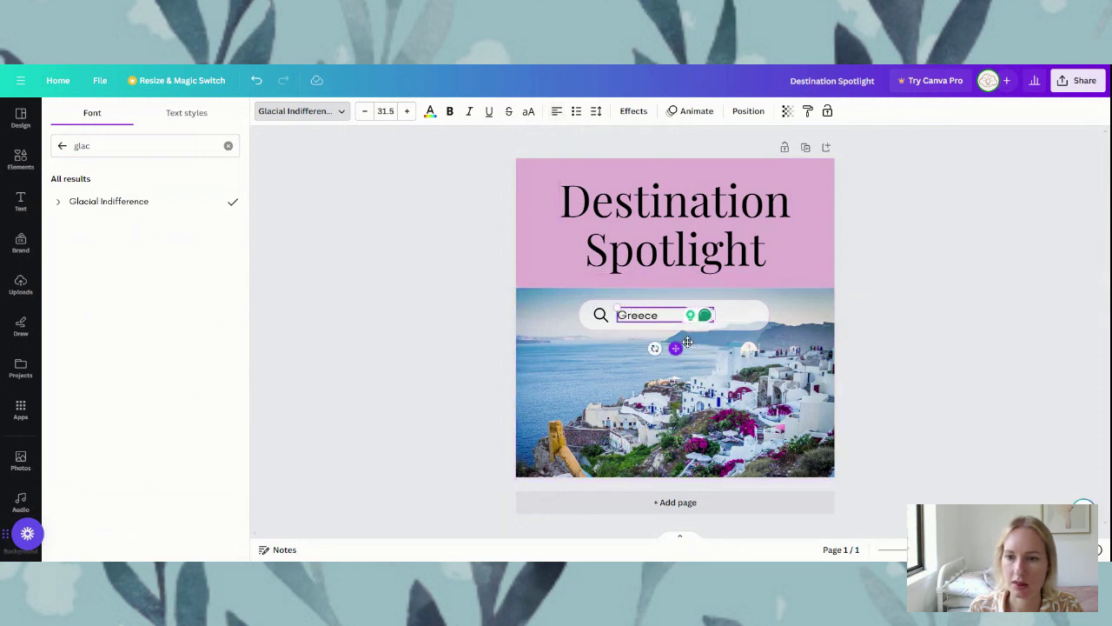
{"action": "left_click_drag", "start_coordinate": [716, 315], "coordinate": [751, 315]}
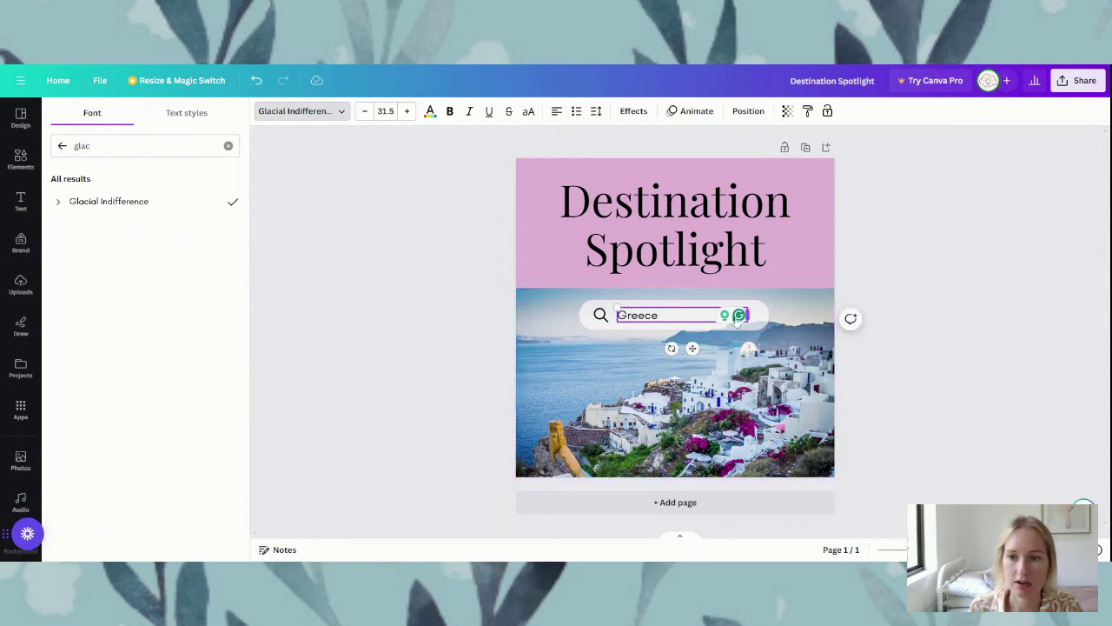
{"action": "left_click", "coordinate": [446, 360]}
{"action": "left_click", "coordinate": [456, 408]}
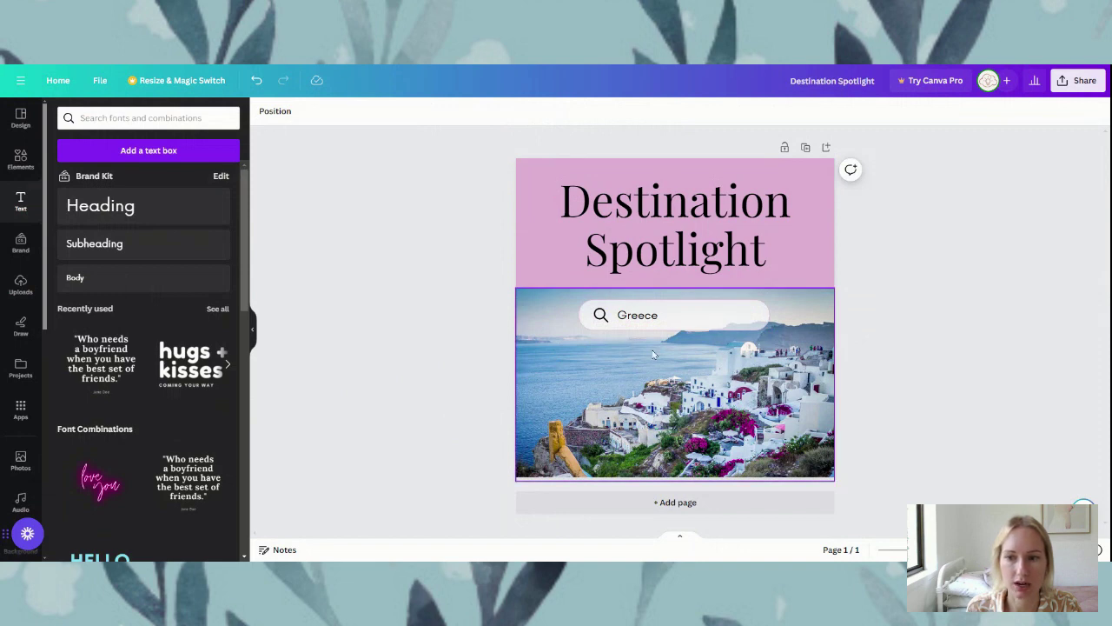
- Increase the 'Greece' text size to 33.5
{"action": "left_click", "coordinate": [620, 315]}
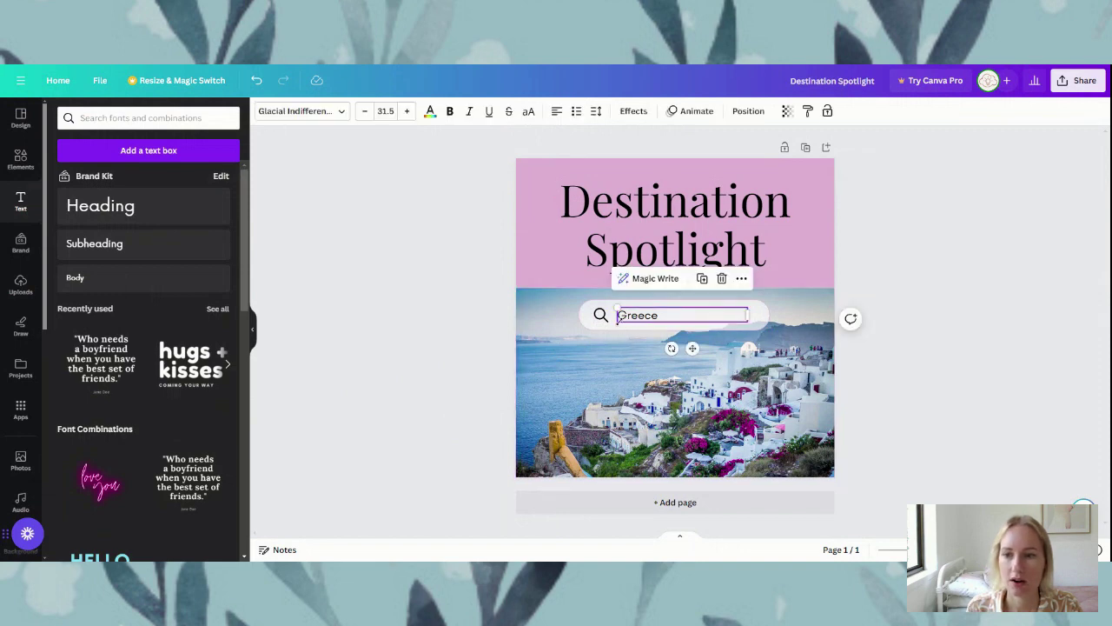
{"action": "left_click", "coordinate": [407, 111]}
{"action": "left_click", "coordinate": [407, 111]}
{"action": "left_click", "coordinate": [346, 266]}
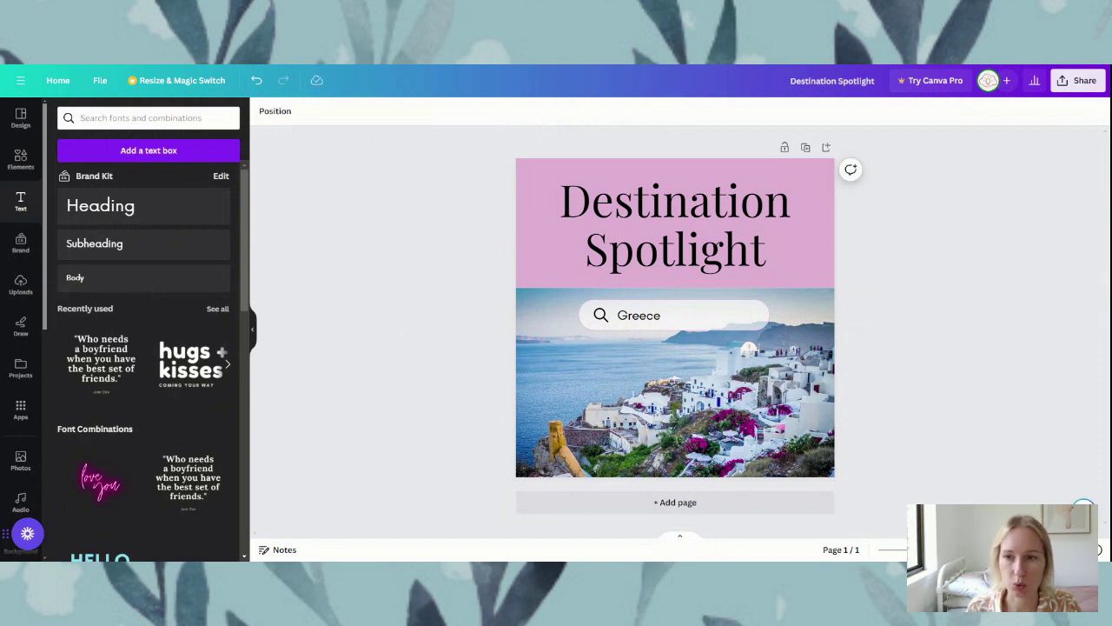
- Make the word 'Spotlight' in the Destination Spotlight heading italic
{"action": "left_click", "coordinate": [628, 263]}
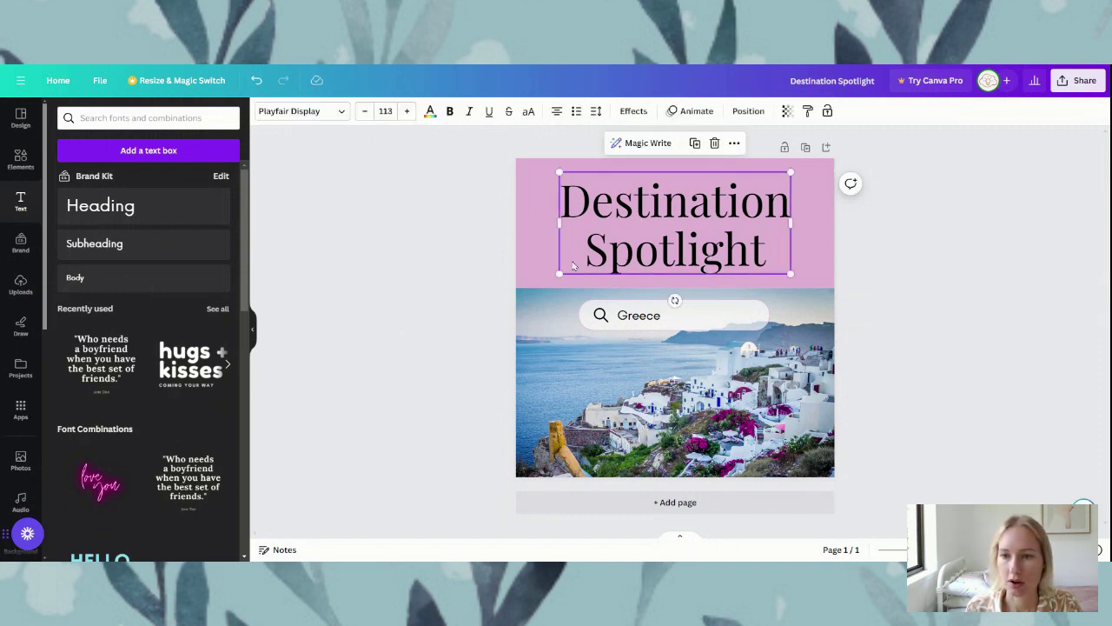
{"action": "left_click", "coordinate": [575, 259]}
{"action": "left_click_drag", "start_coordinate": [575, 259], "coordinate": [764, 252]}
{"action": "left_click", "coordinate": [469, 111]}
{"action": "left_click", "coordinate": [422, 266]}
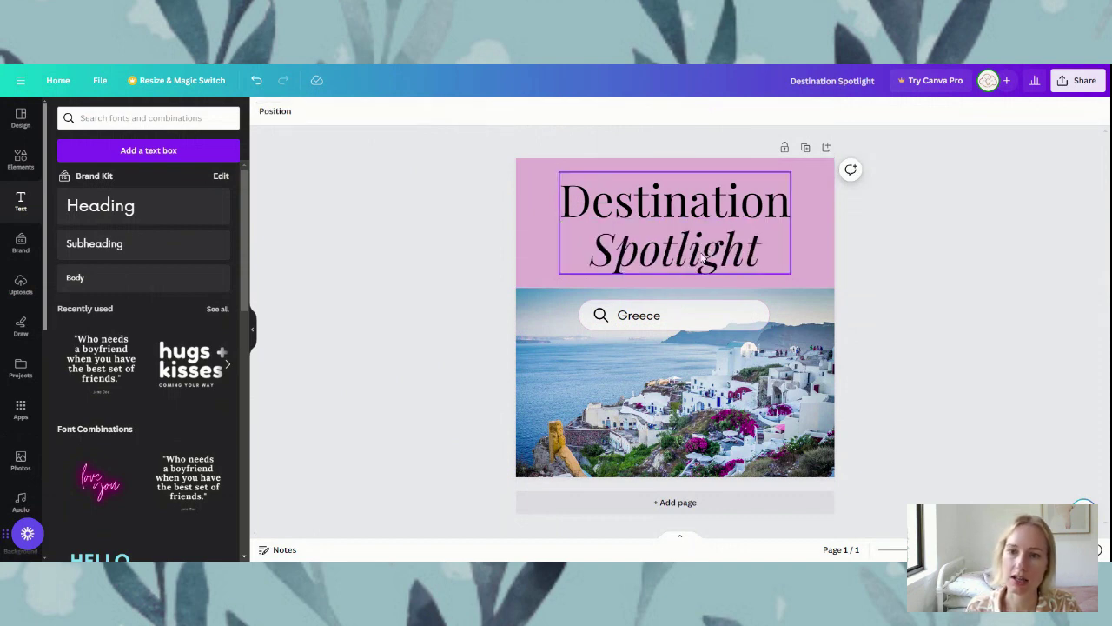
- Enlarge the heading to size 120 and re-centre it in the pink band
{"action": "left_click", "coordinate": [702, 257]}
{"action": "left_click", "coordinate": [407, 111]}
{"action": "left_click", "coordinate": [406, 111]}
{"action": "left_click", "coordinate": [407, 111]}
{"action": "left_click", "coordinate": [407, 112]}
{"action": "left_click", "coordinate": [406, 111]}
{"action": "left_click", "coordinate": [407, 111]}
{"action": "left_click", "coordinate": [386, 186]}
{"action": "left_click", "coordinate": [649, 240]}
{"action": "mouse_move", "coordinate": [650, 239]}
{"action": "left_mouse_down"}
{"action": "mouse_move", "coordinate": [653, 231]}
{"action": "mouse_move", "coordinate": [666, 252]}
{"action": "left_mouse_up"}
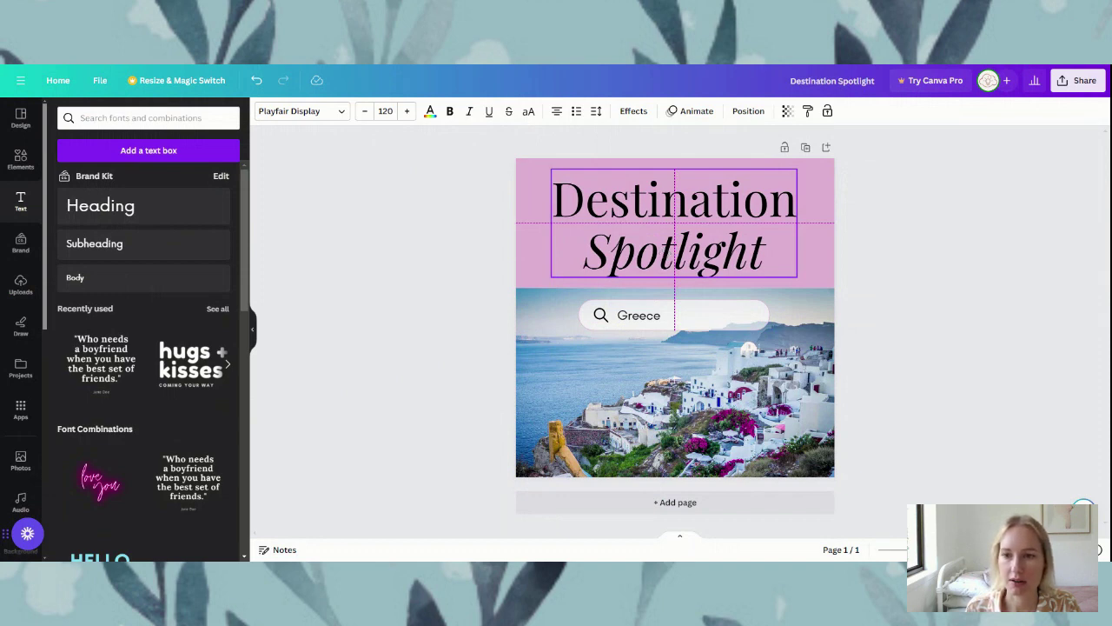
{"action": "left_click", "coordinate": [453, 347]}
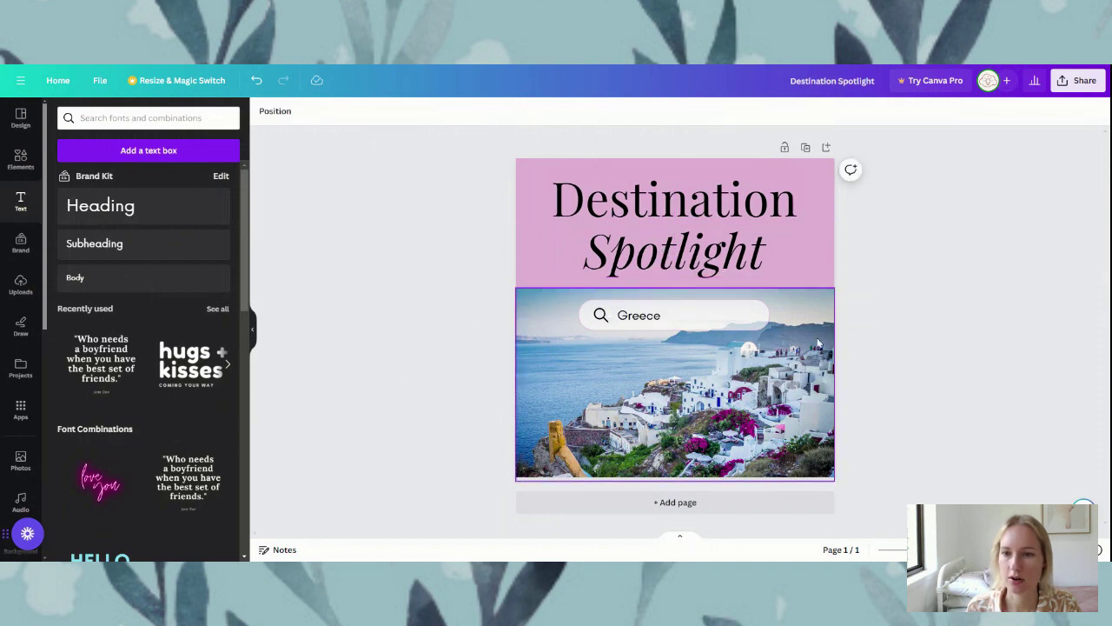